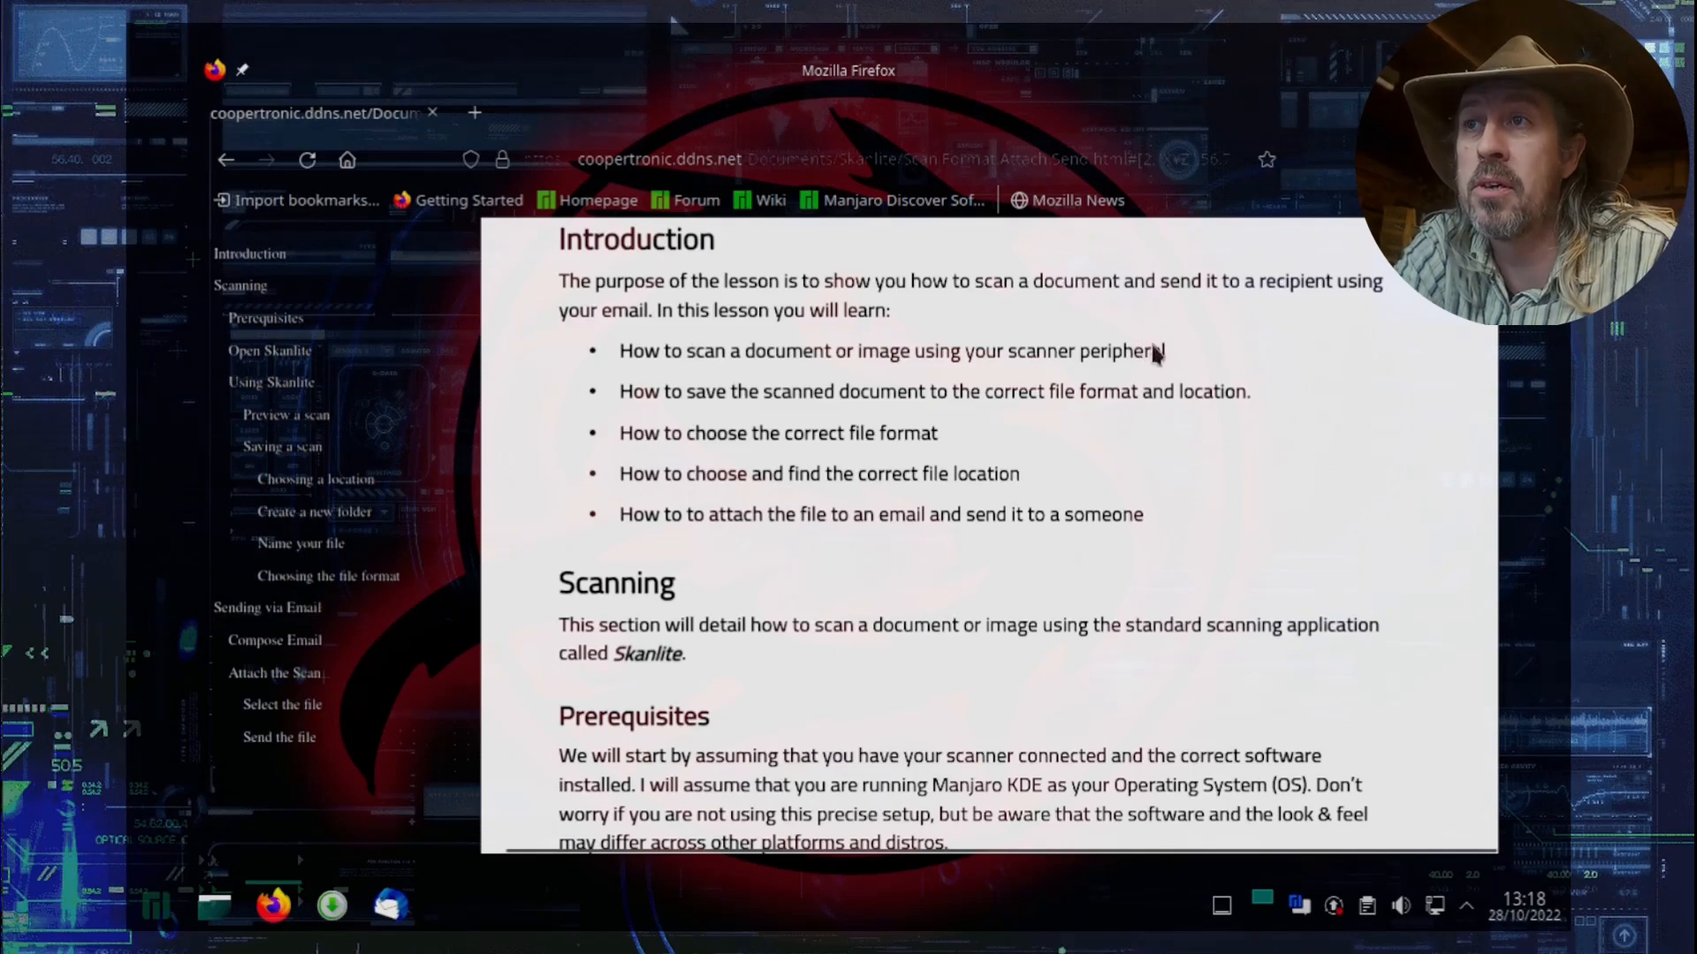
Step: Highlight the first two learning points in the lesson introduction, on scanning a document and saving it
double_click(799, 352)
triple_click(800, 351)
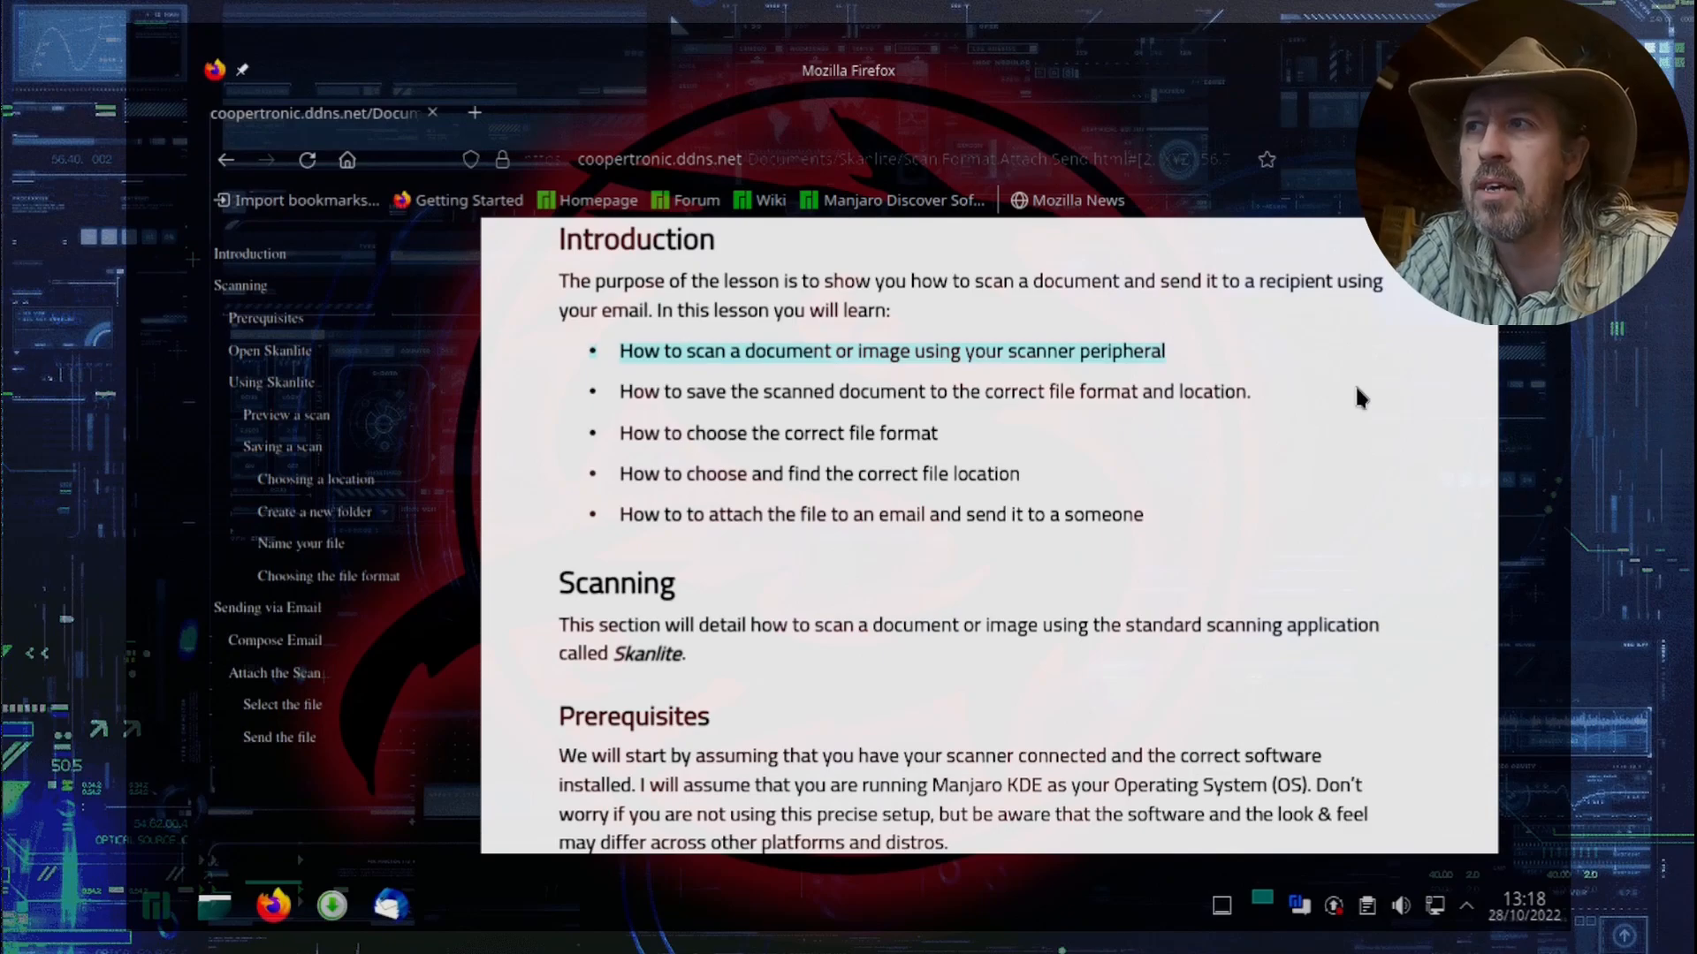
triple_click(695, 395)
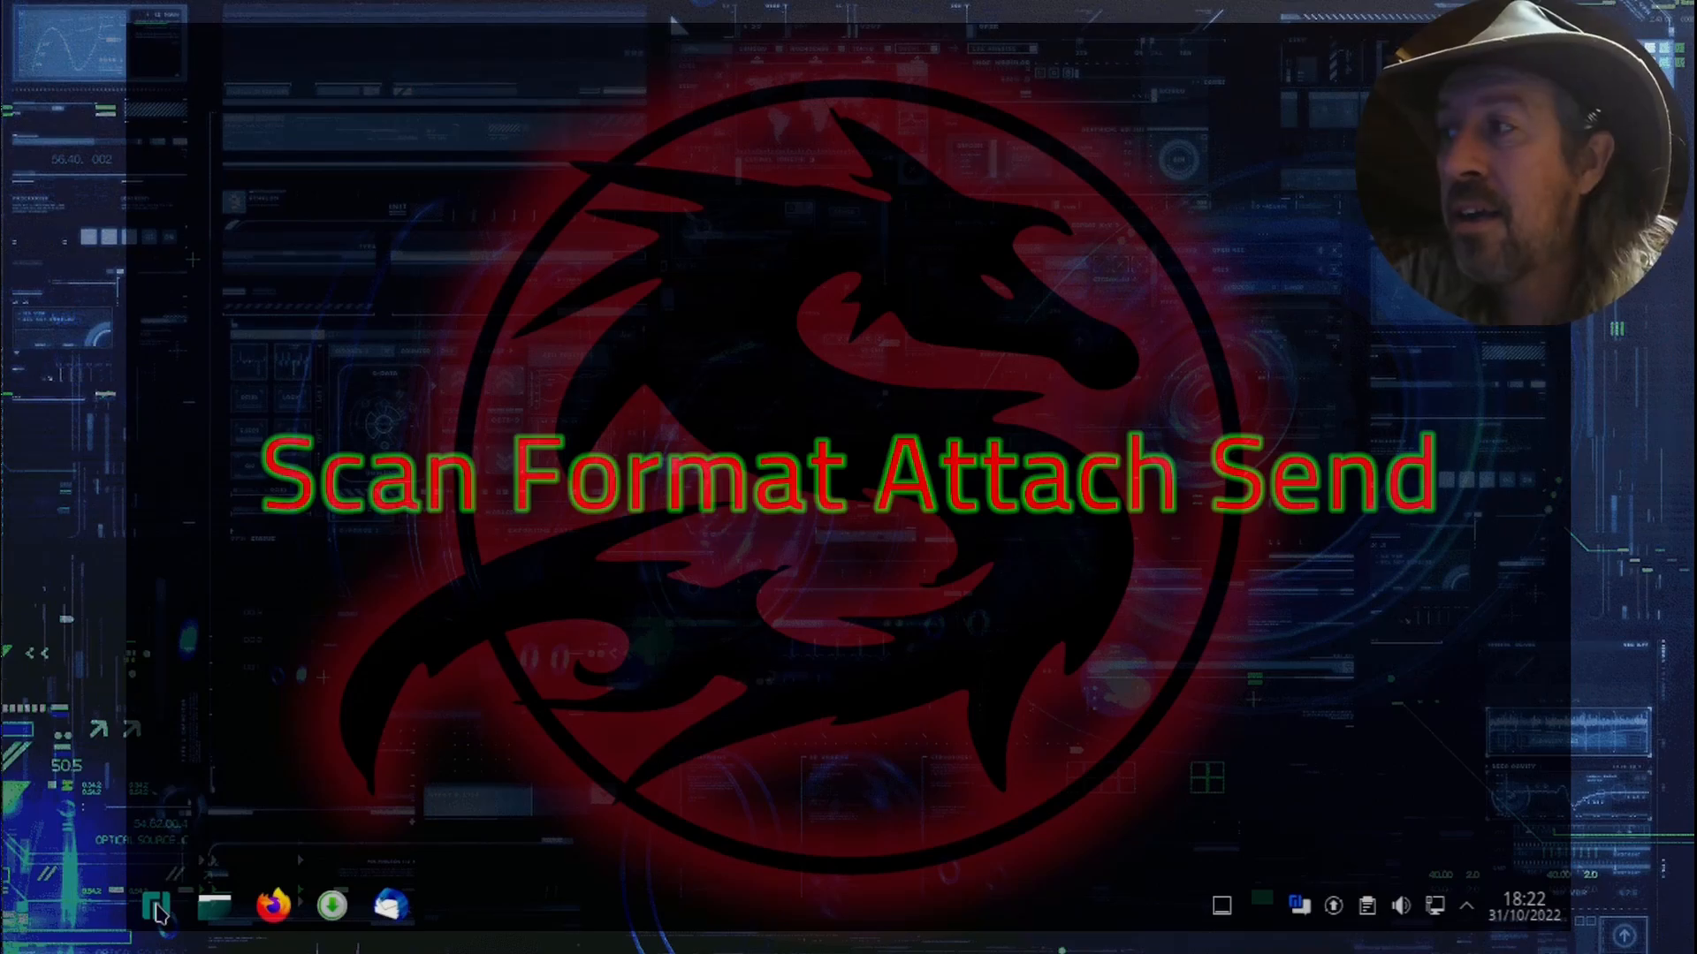
Step: Find and launch the Skanlite scanning application, then reload its list of scanner devices
left_click(157, 905)
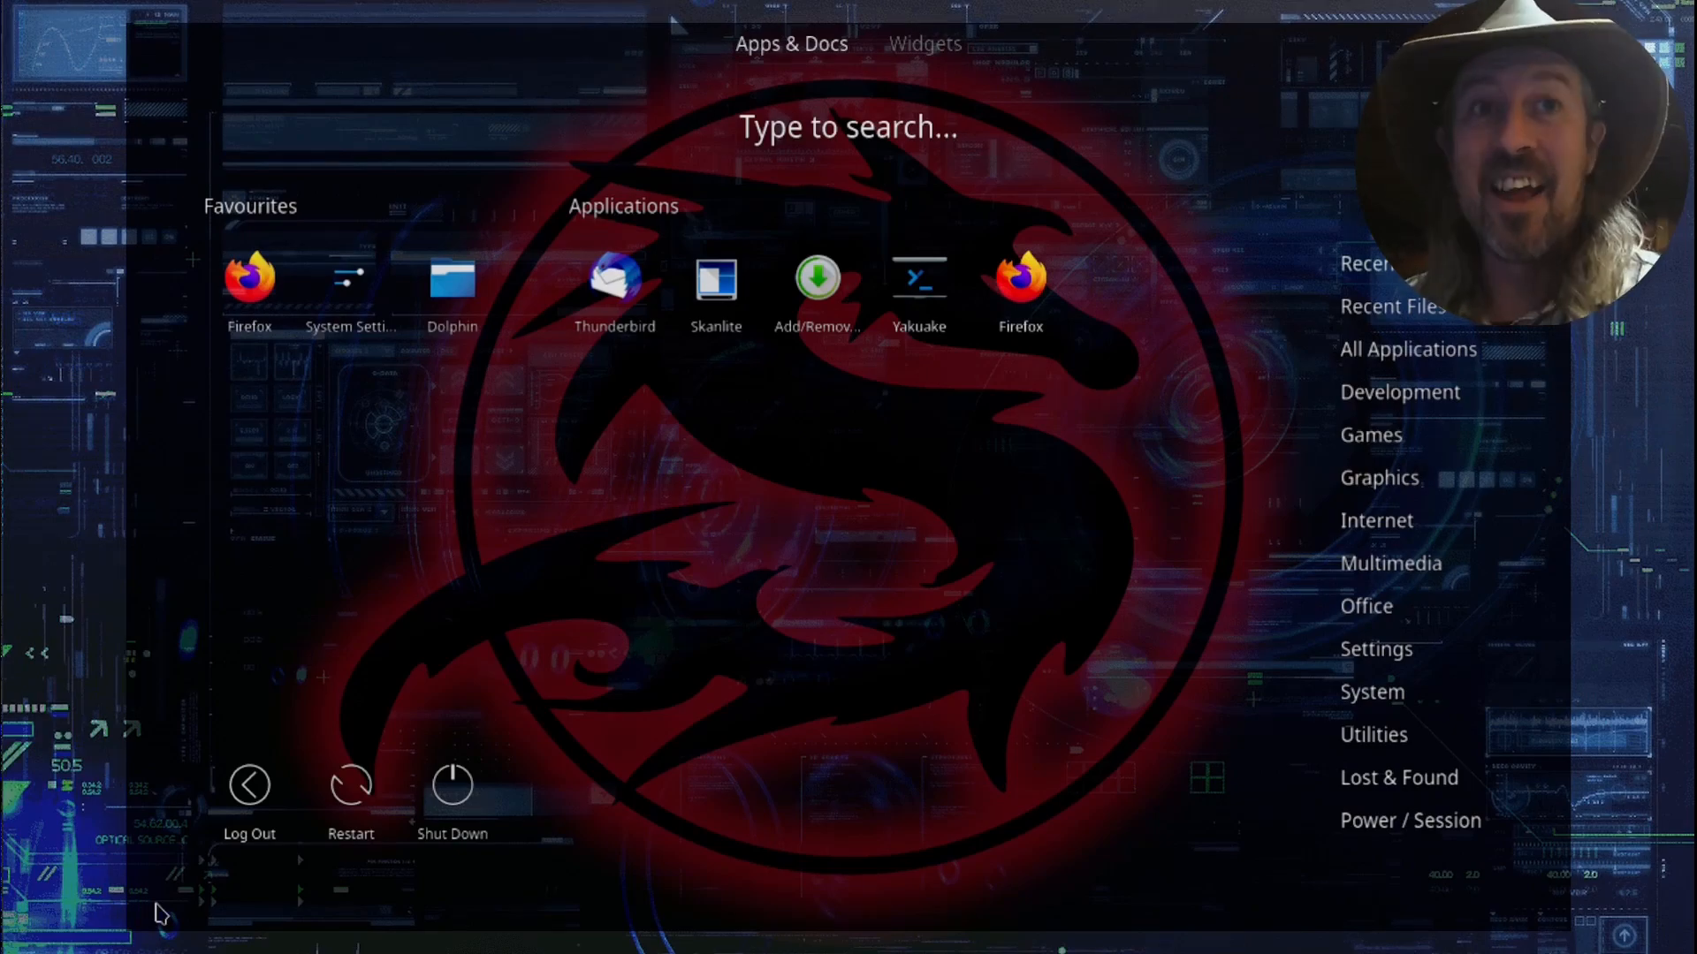
type("s")
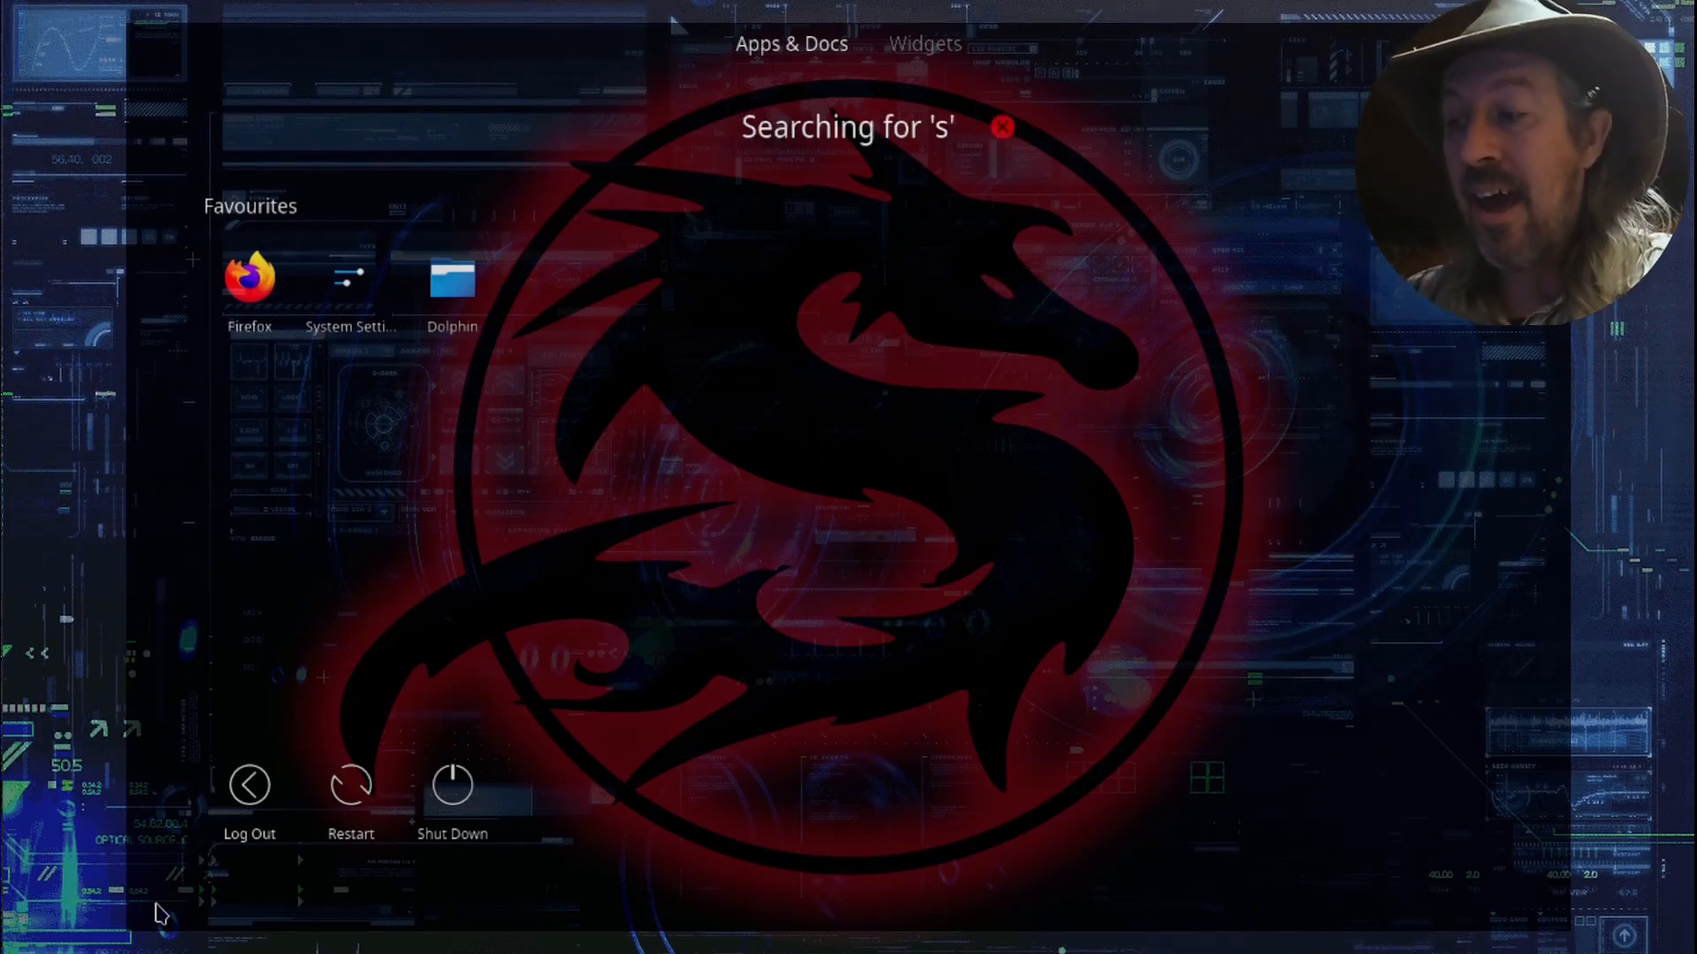
type("kan")
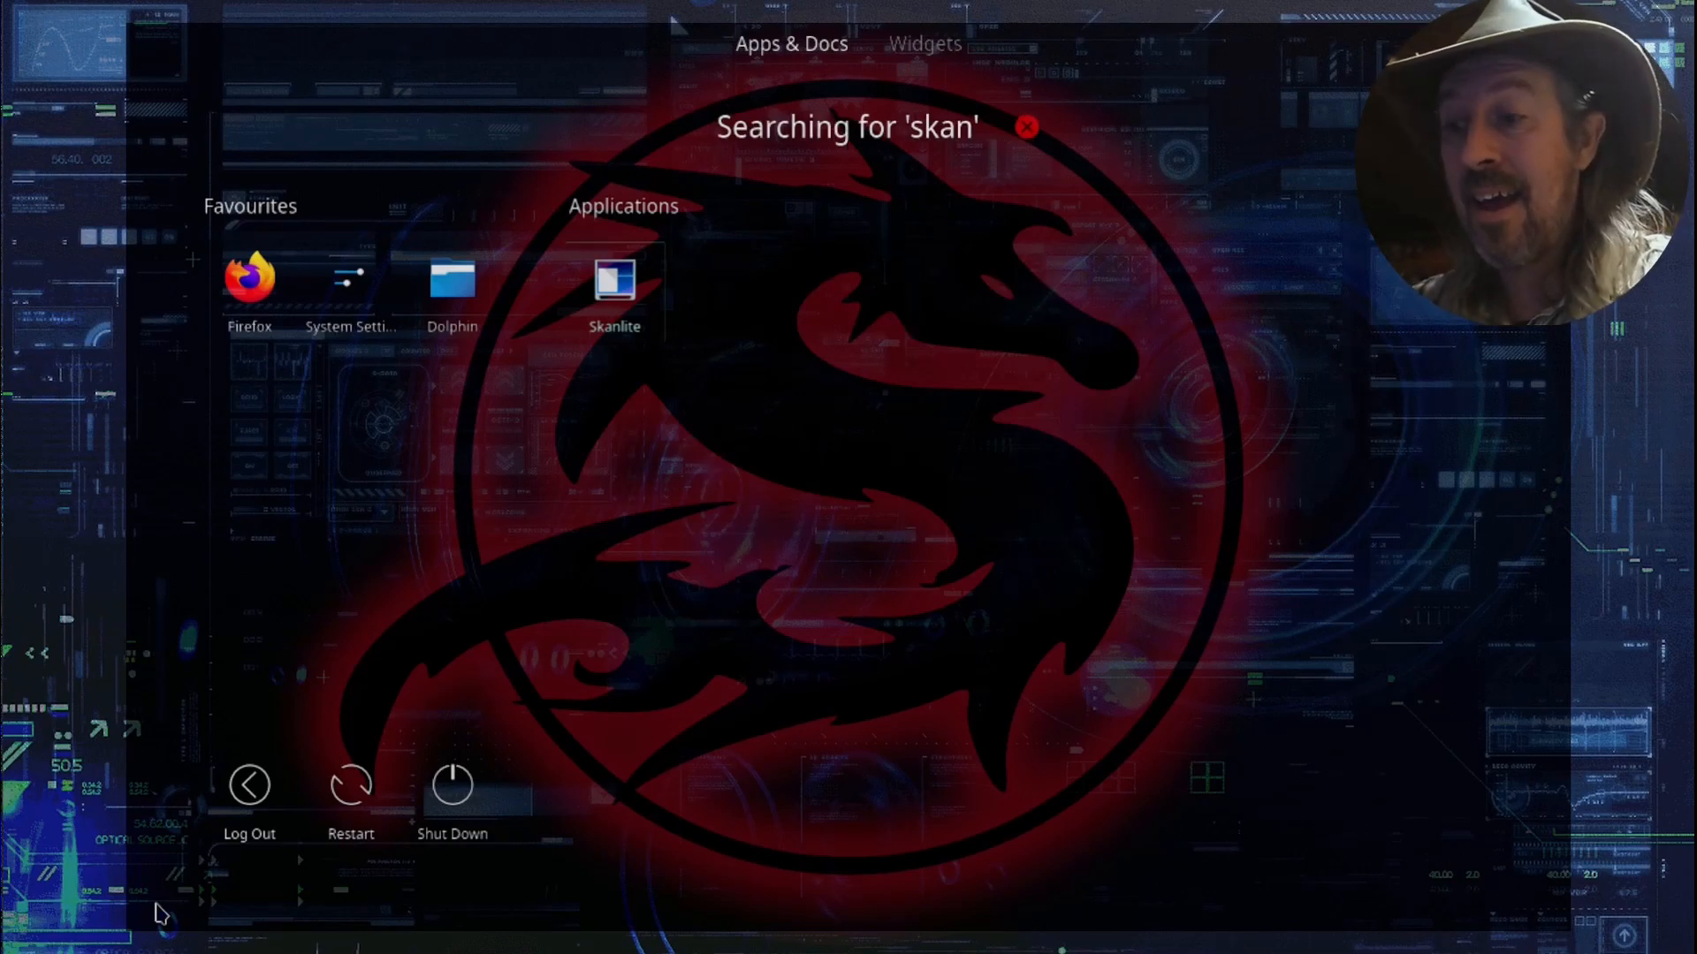
type("lite")
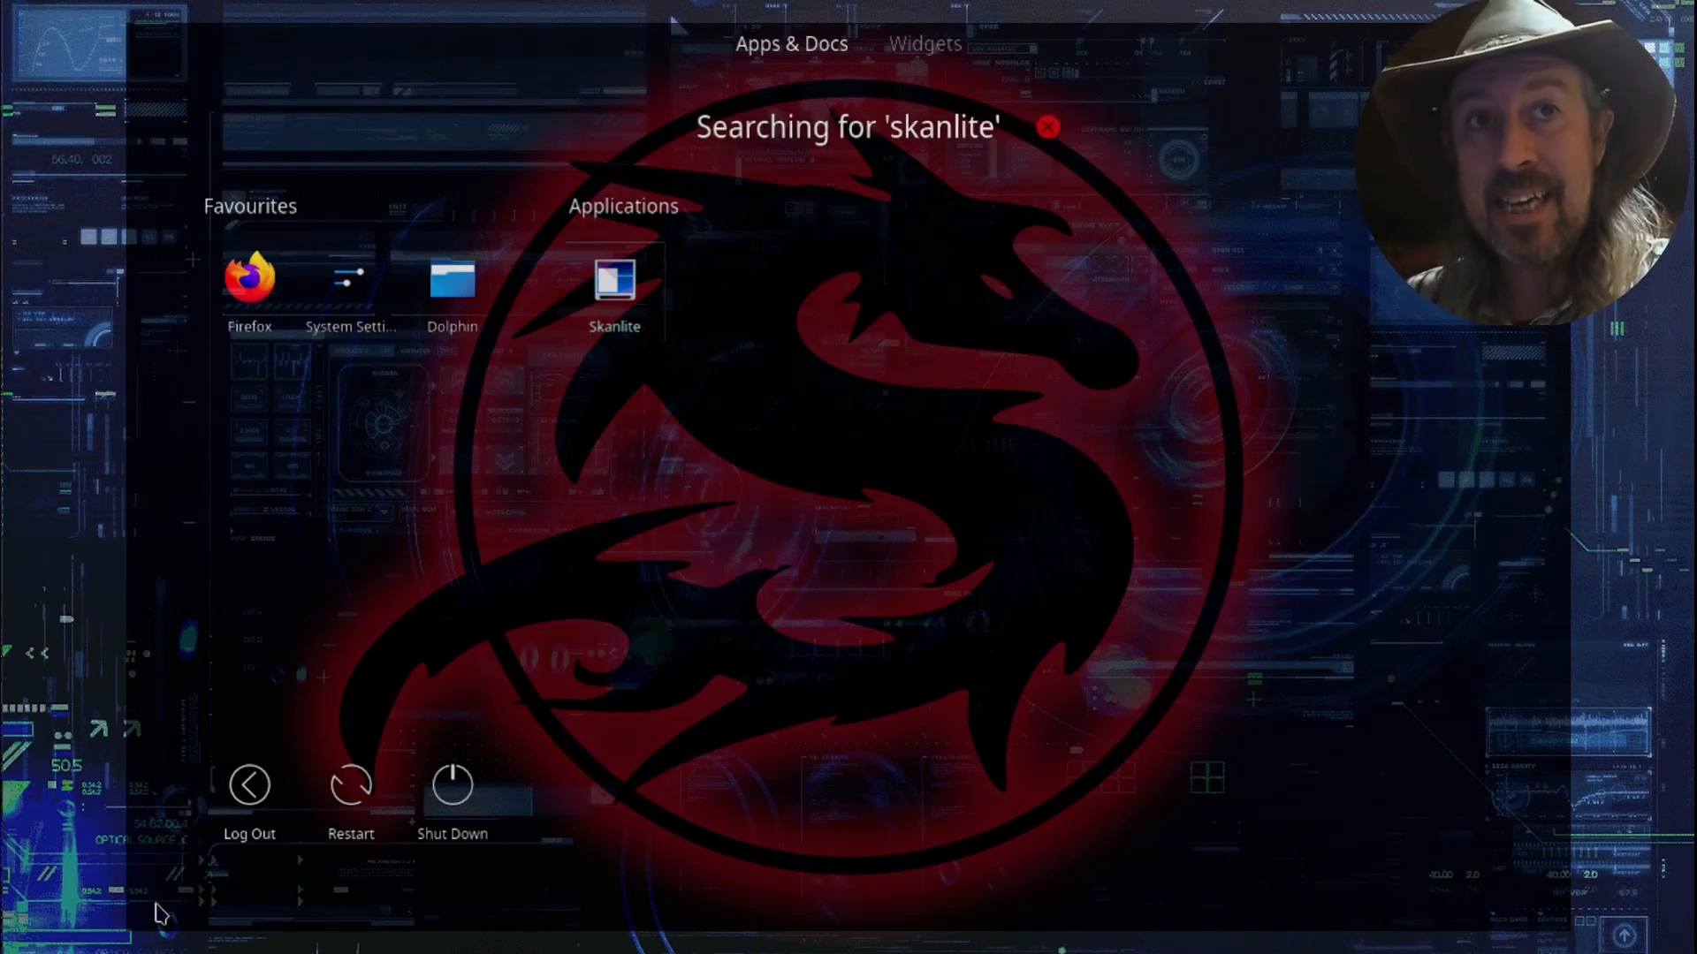
key("Return")
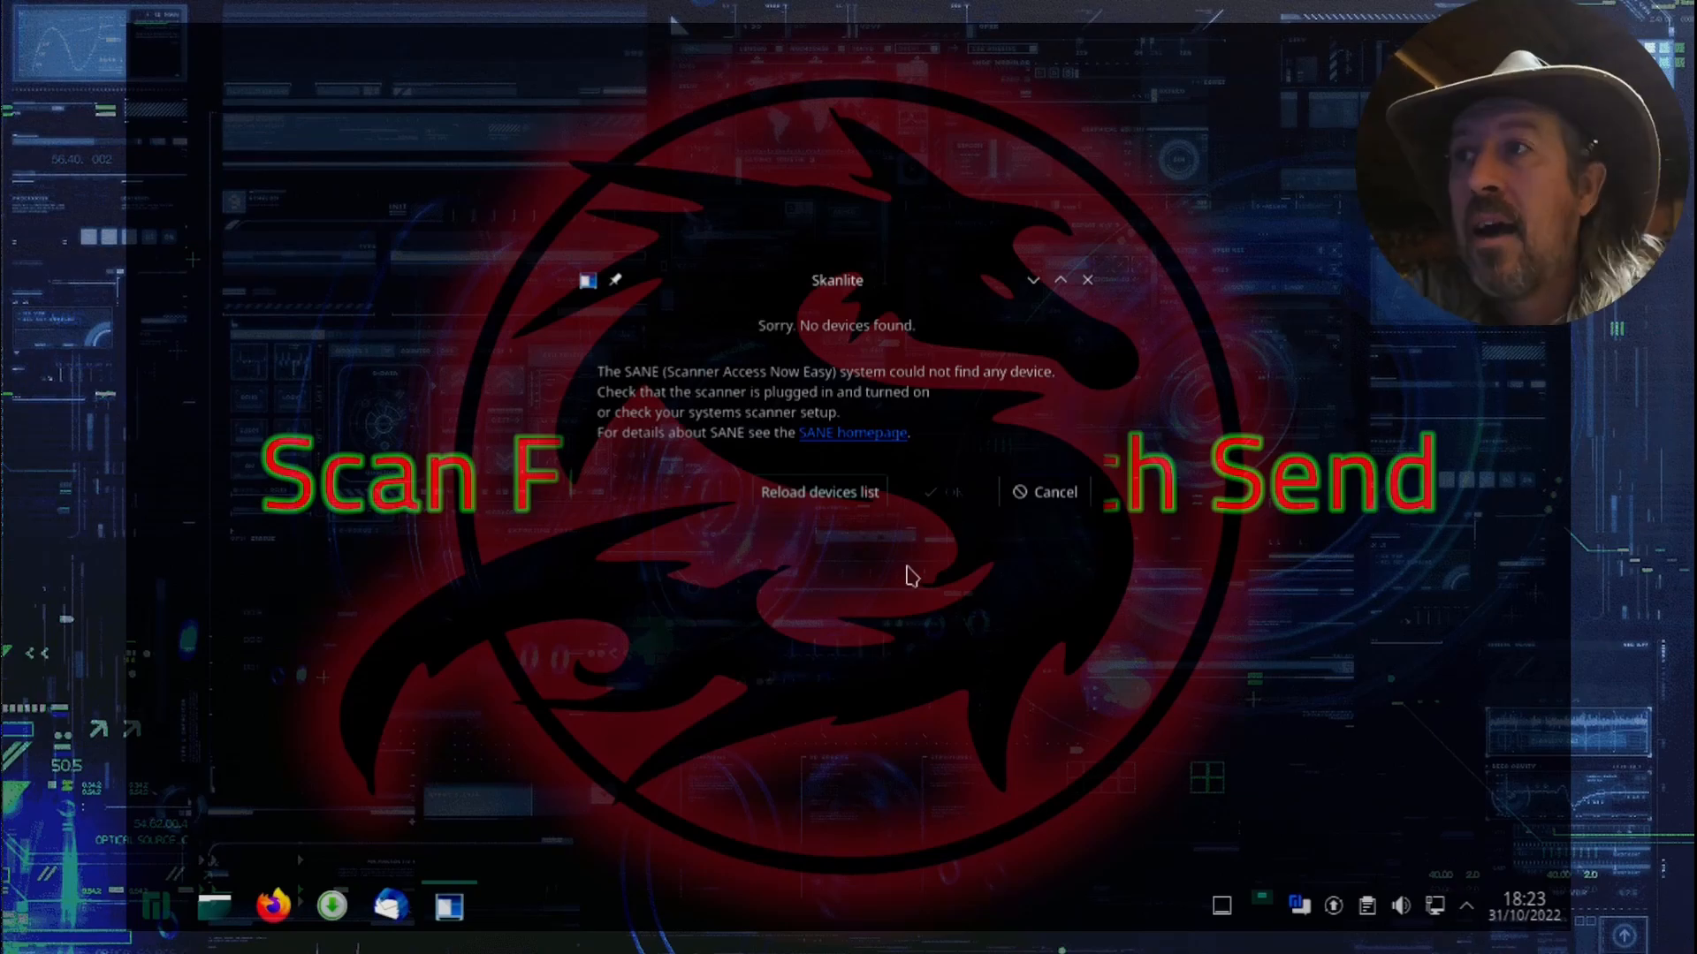
left_click(825, 511)
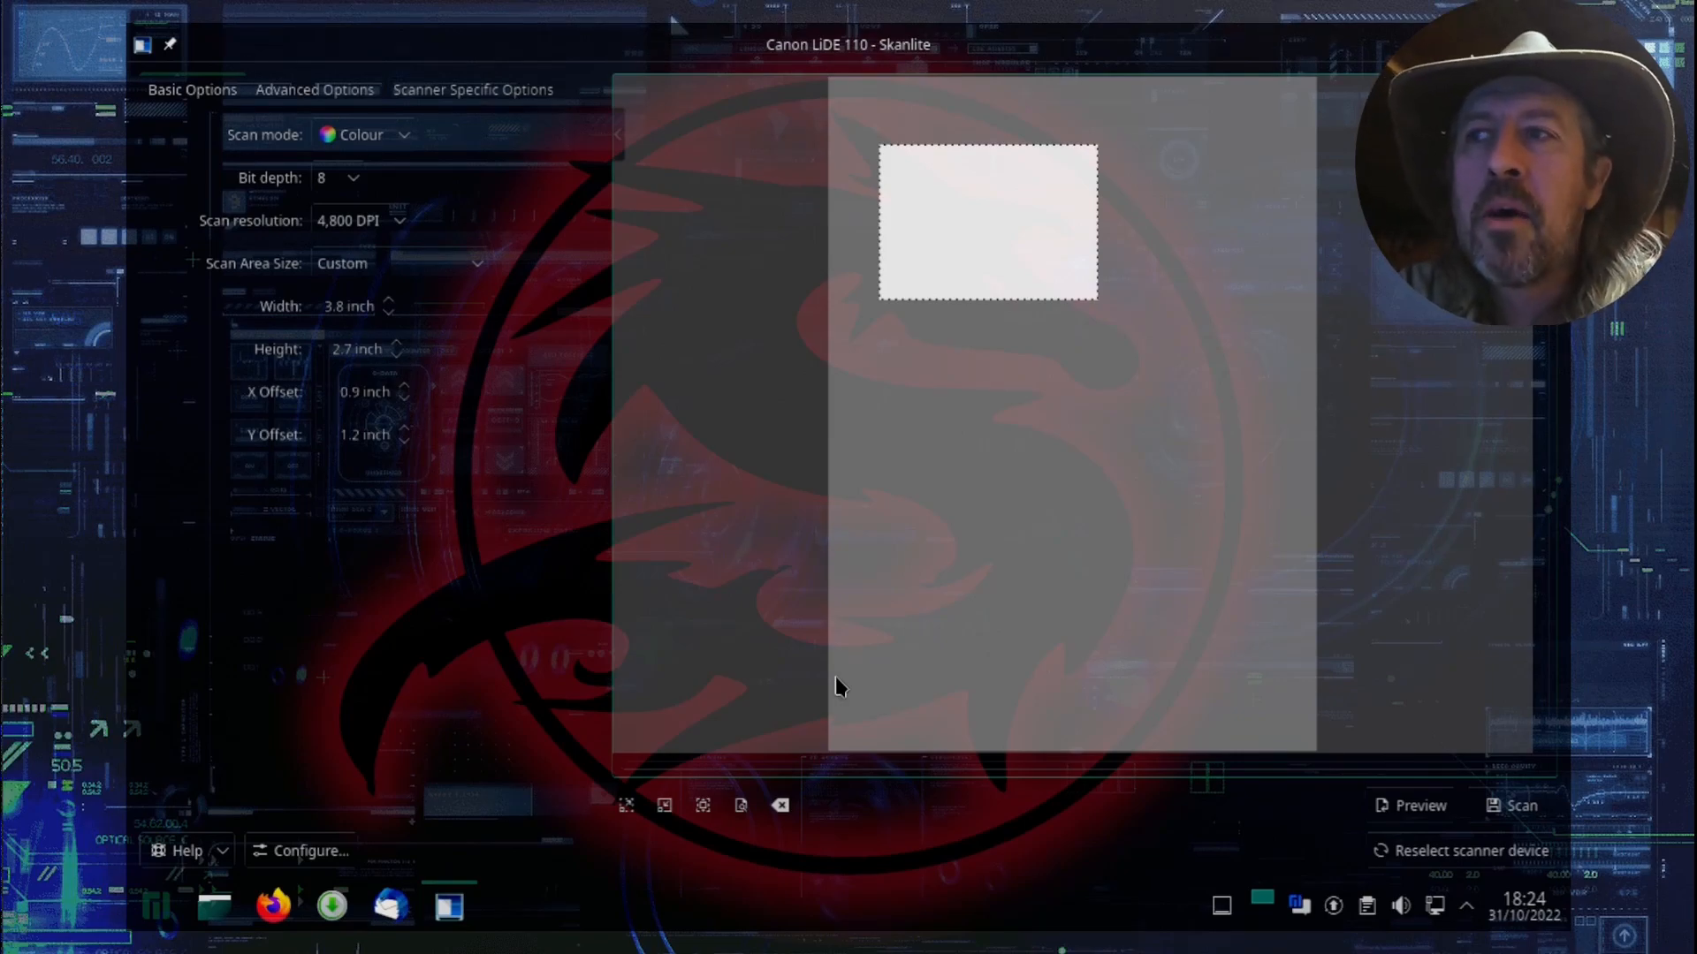
Step: Preview the scanner bed and scan only the upper business card, replacing the automatic selection with an area drawn around the card
left_click(1418, 806)
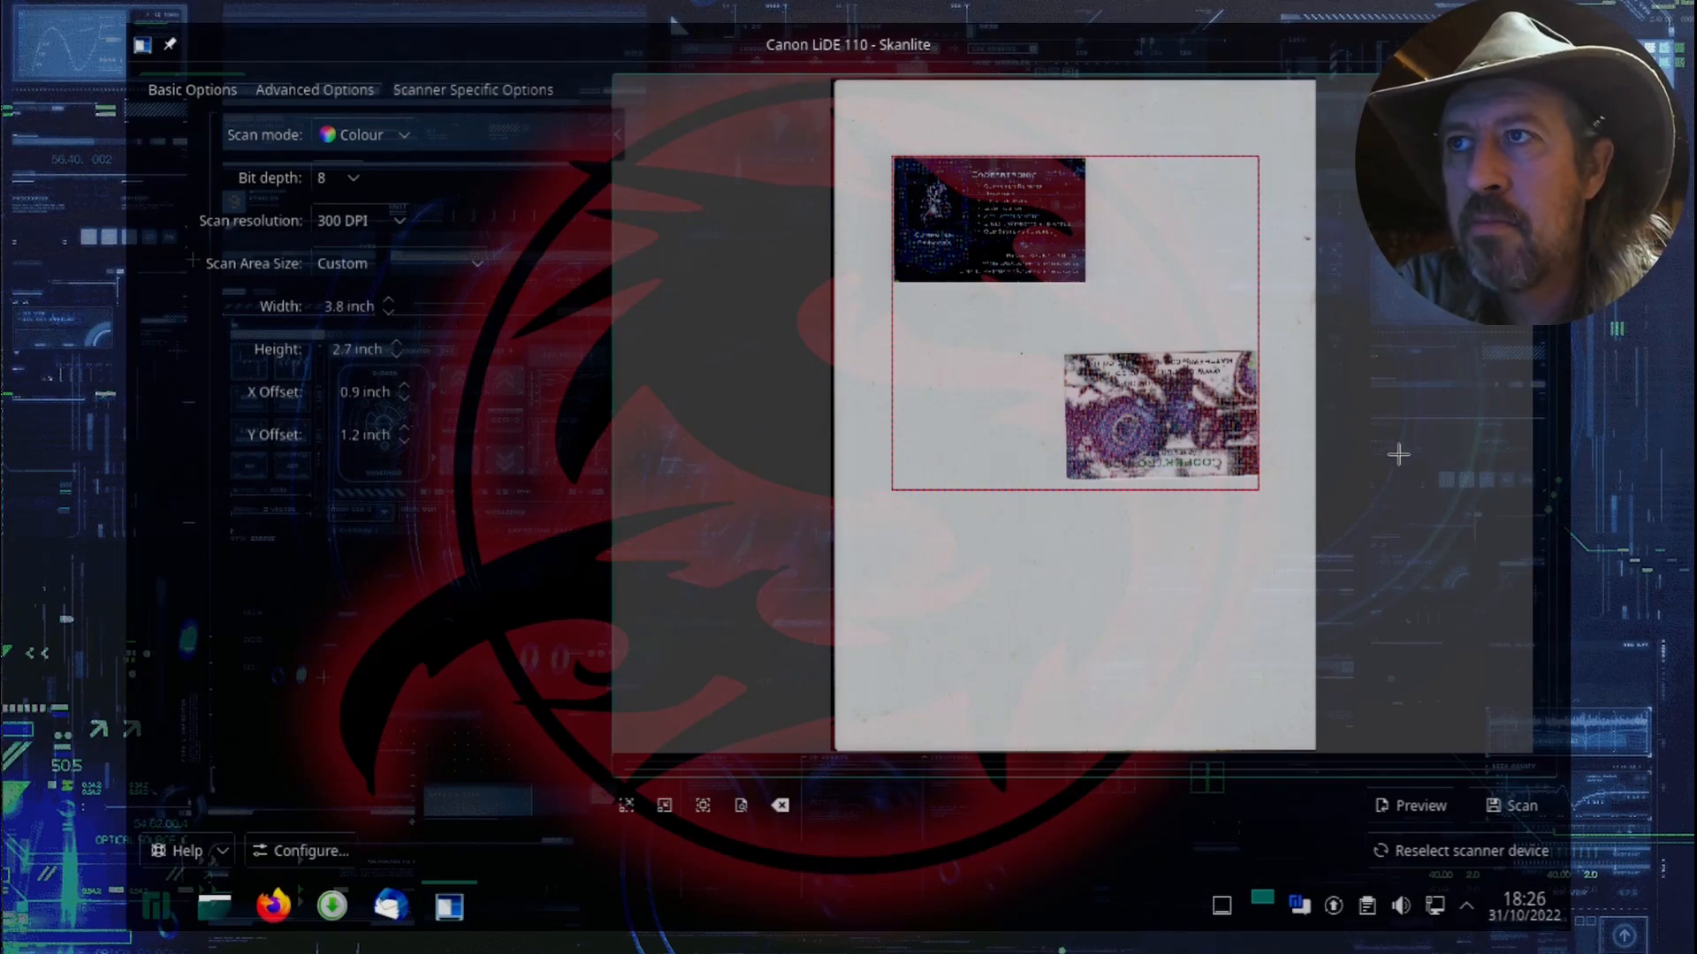
left_click(775, 810)
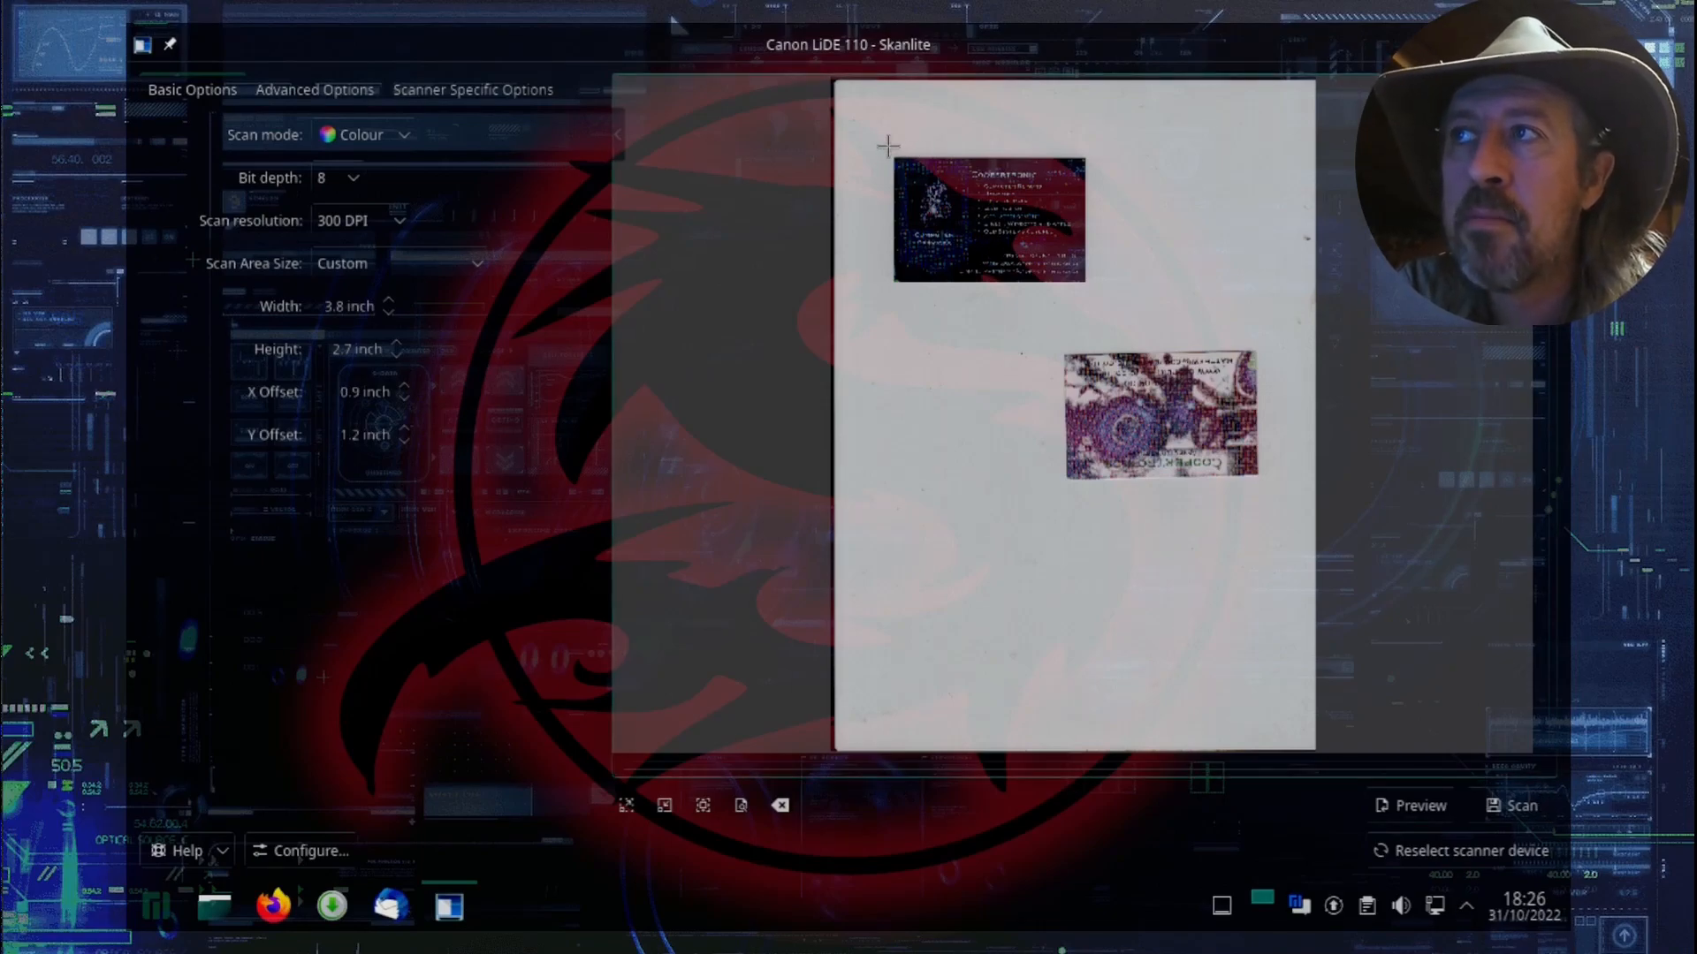
left_click_drag(887, 146, 1103, 304)
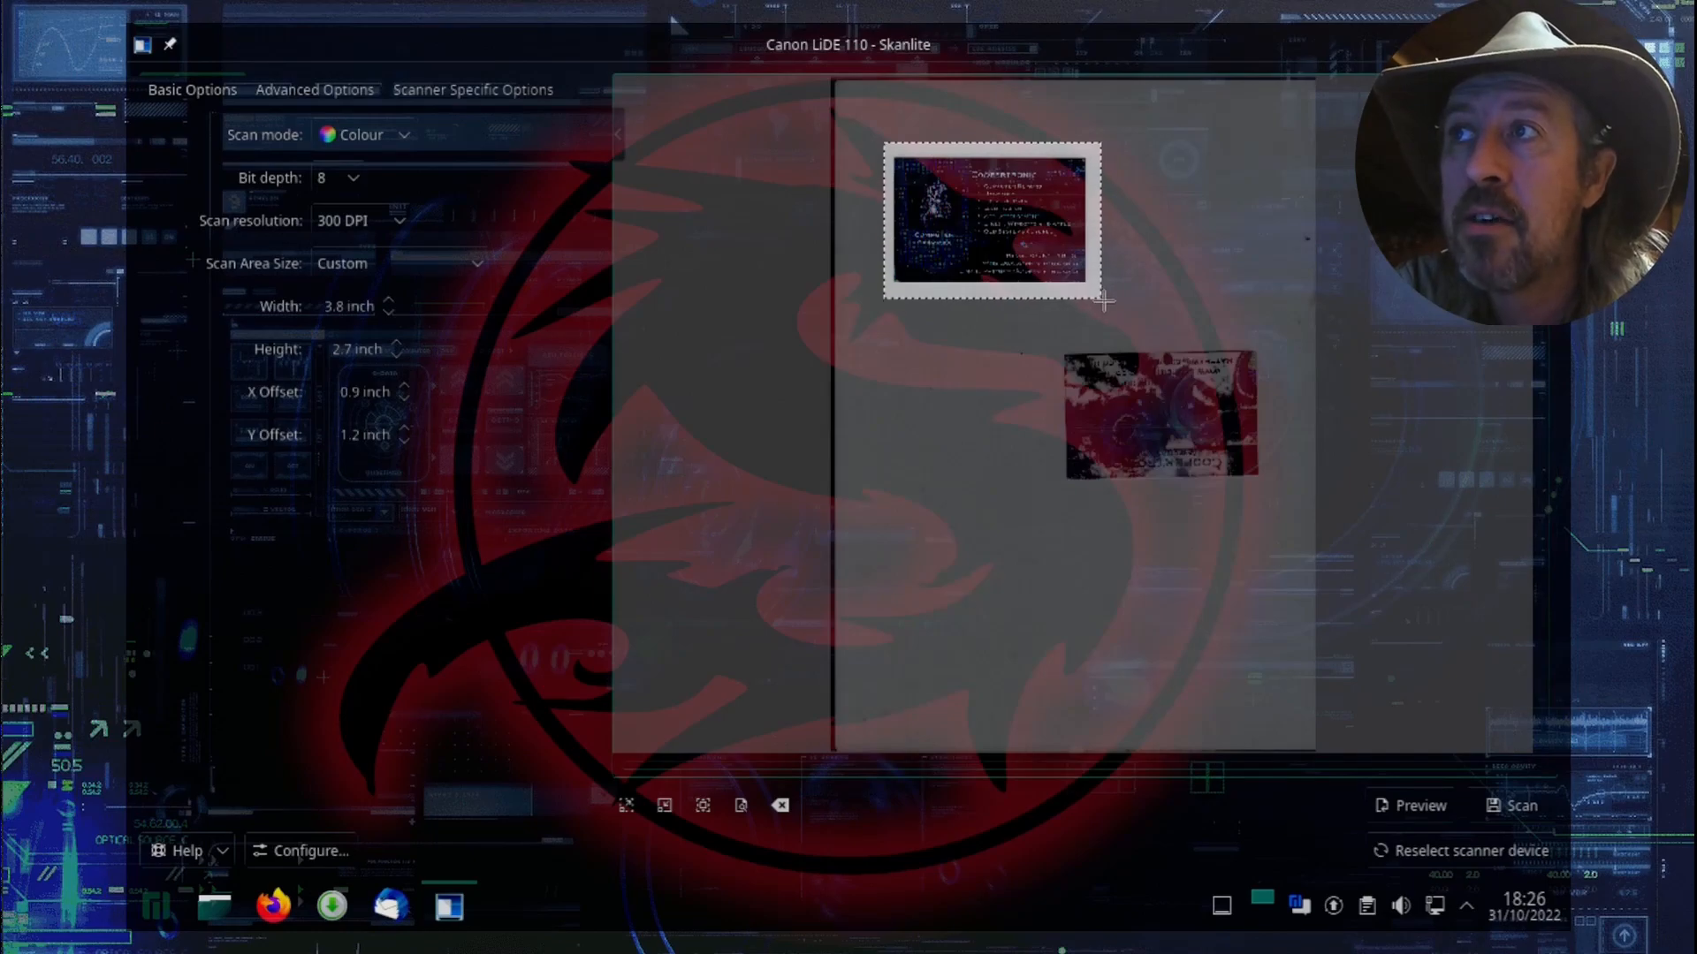
left_click(992, 225)
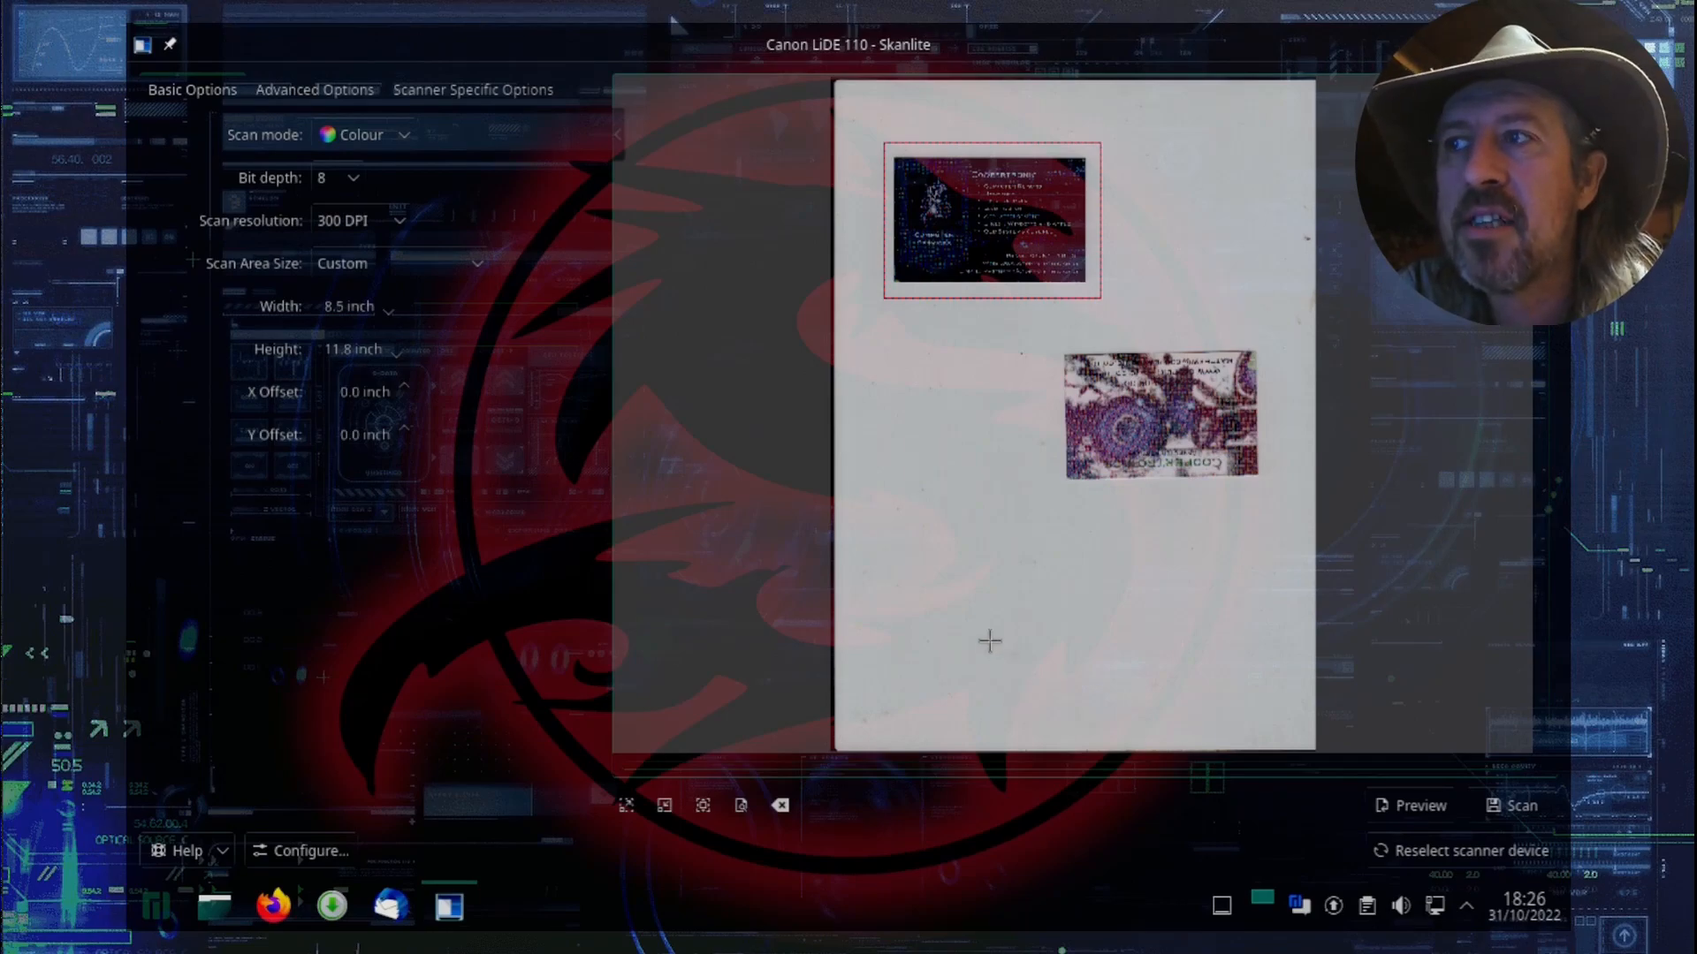
left_click(1529, 809)
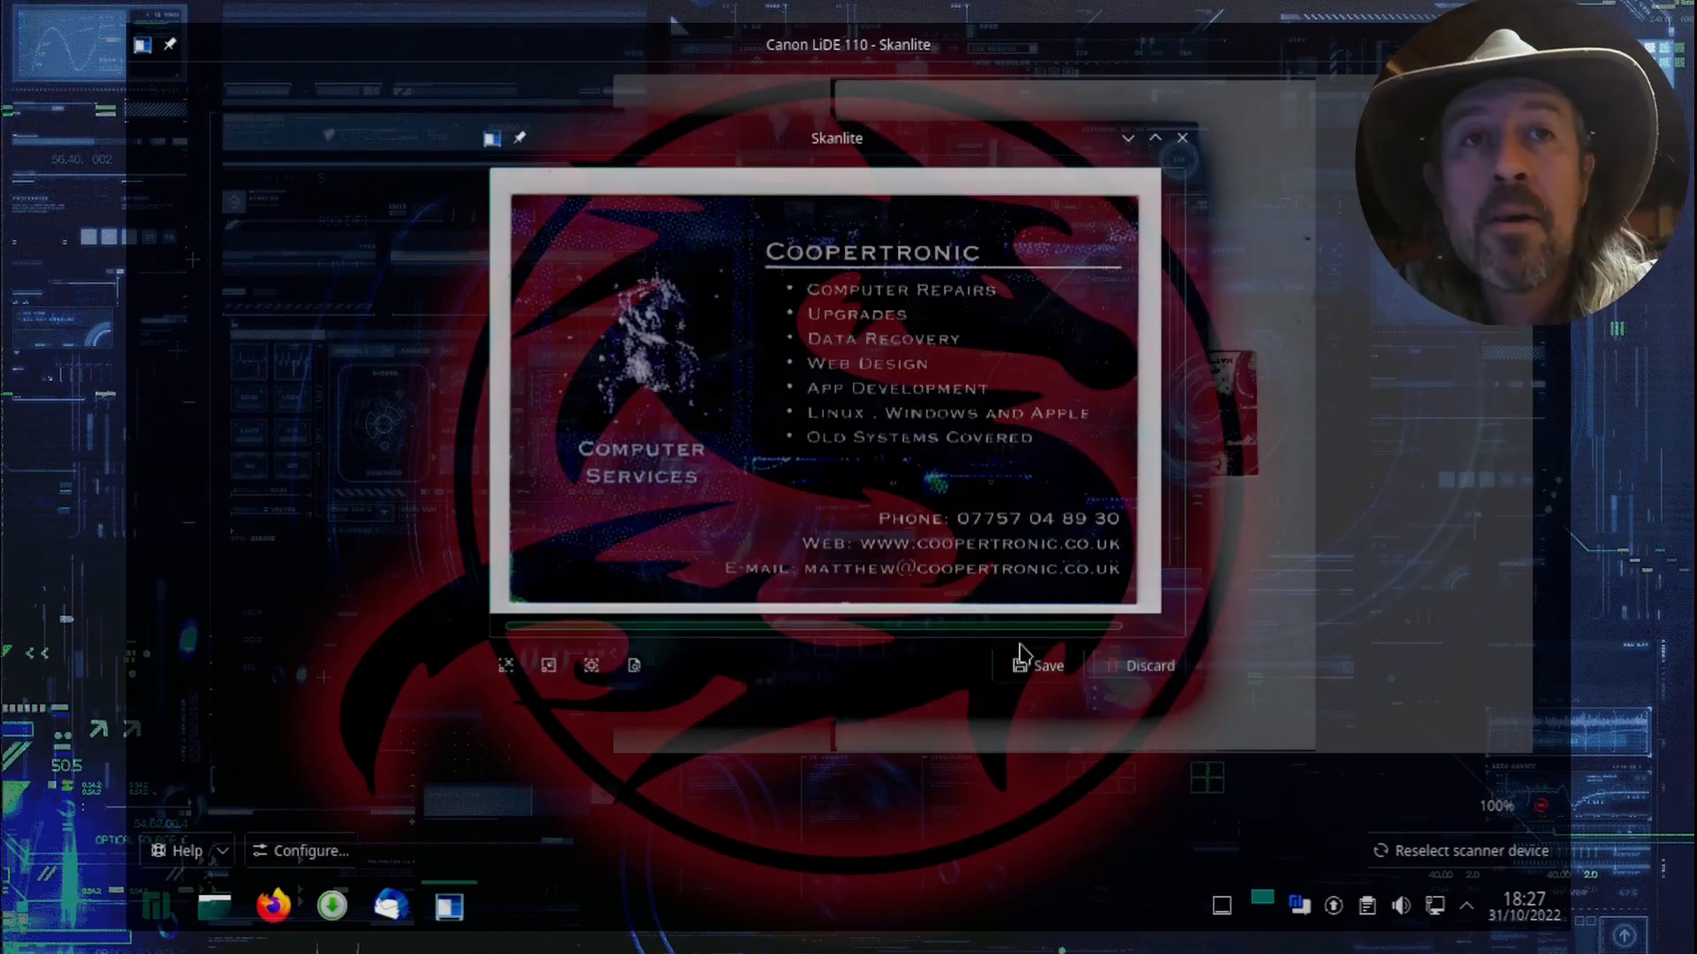
Step: Start saving the scanned card and create a folder named Scans on the Desktop as its location
left_click(1037, 669)
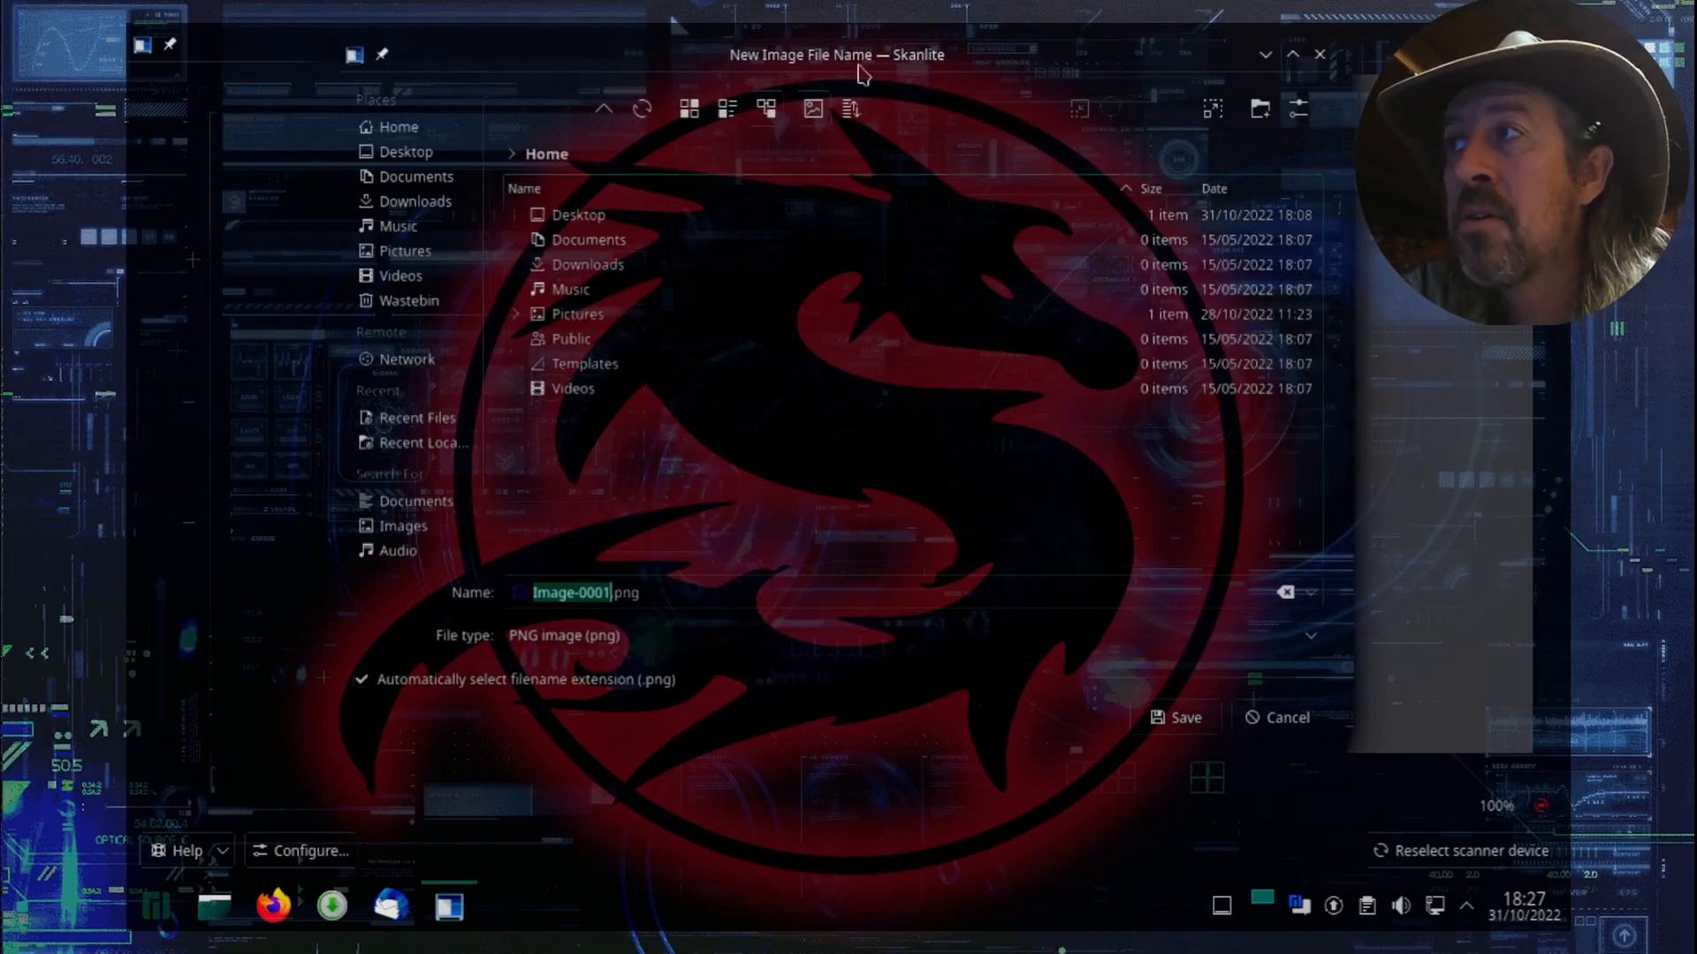
left_click(406, 158)
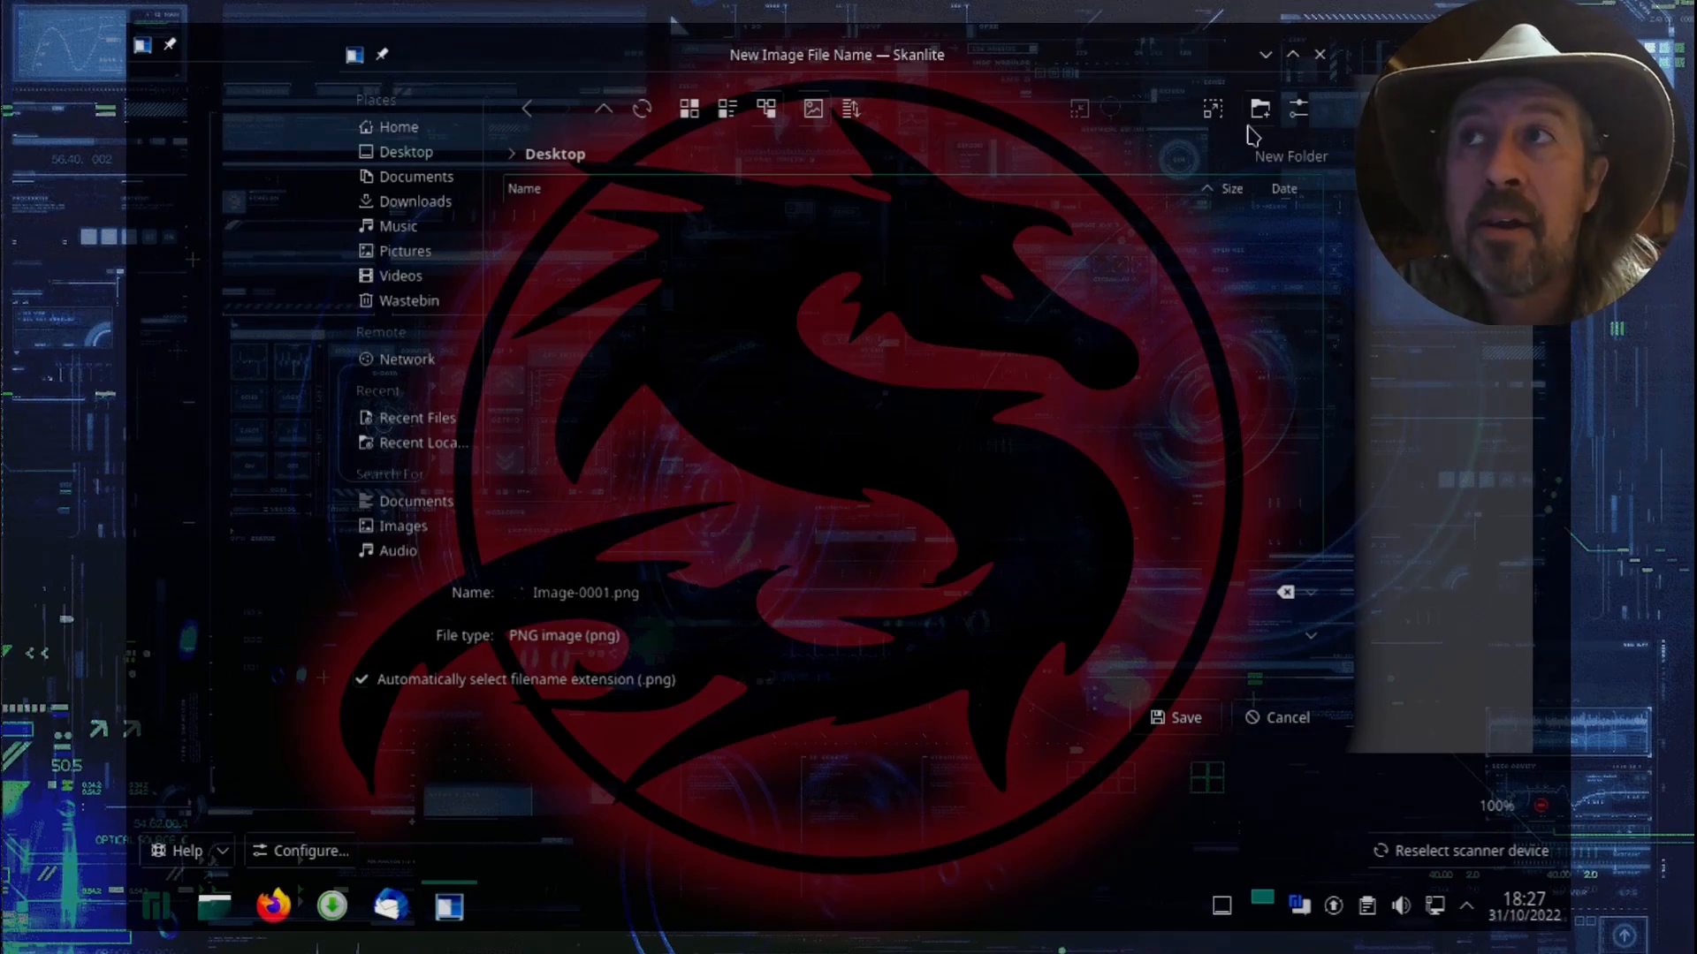
left_click(1249, 129)
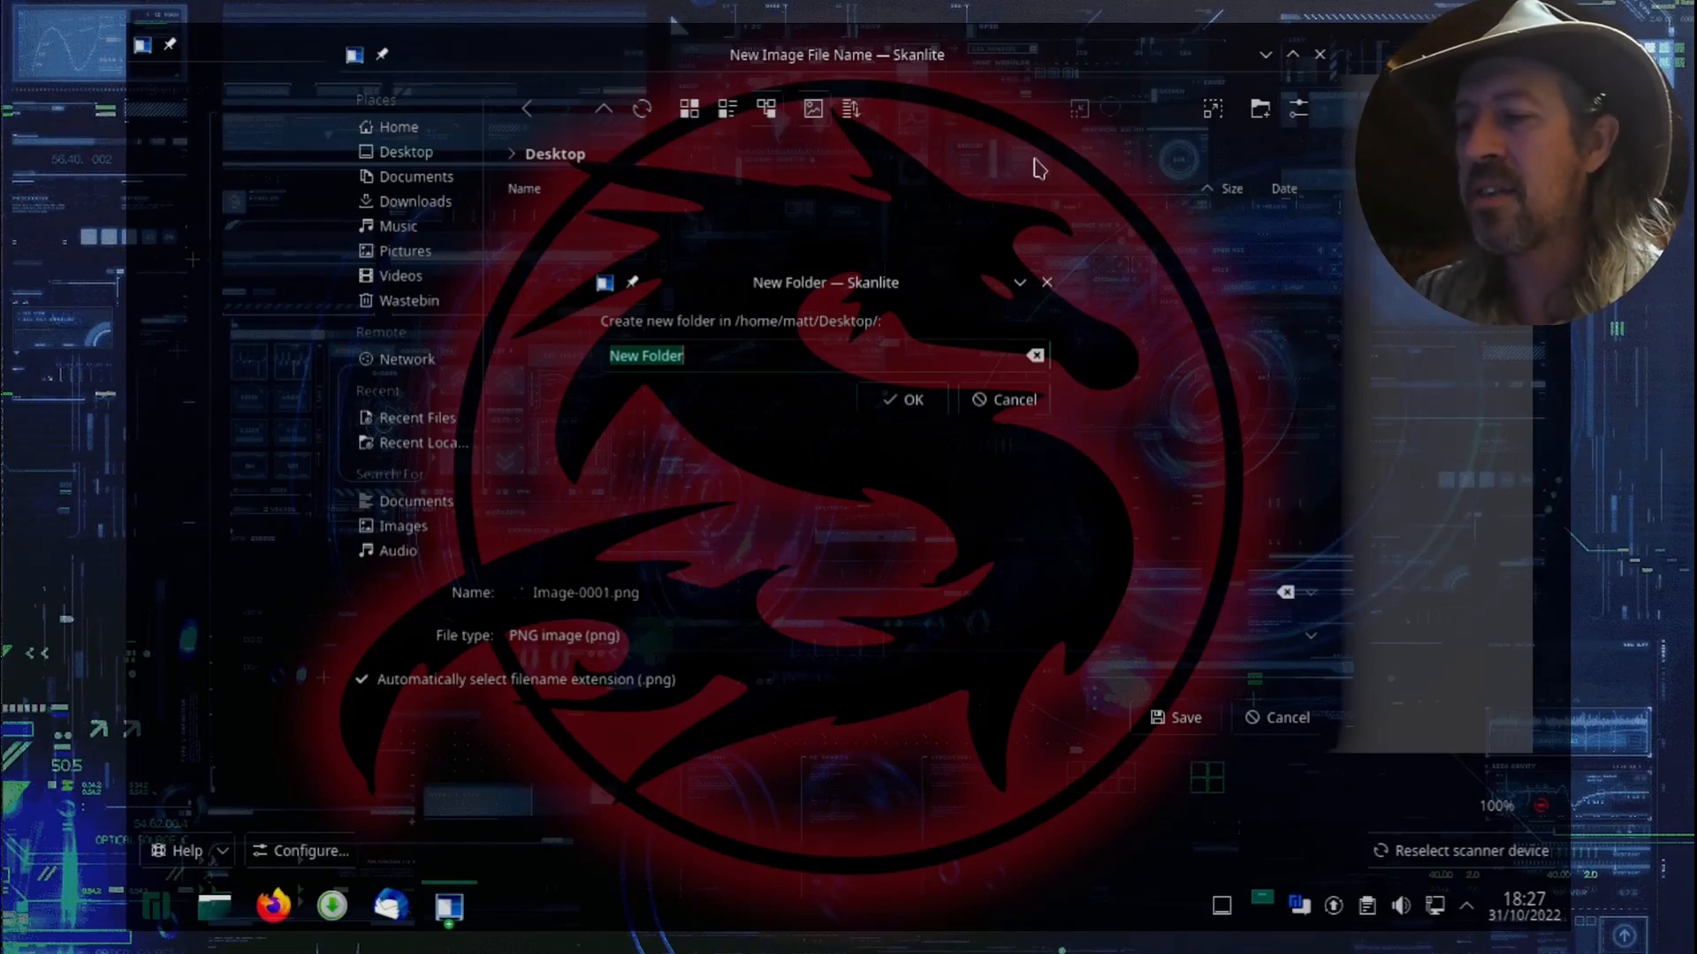
type("Scans")
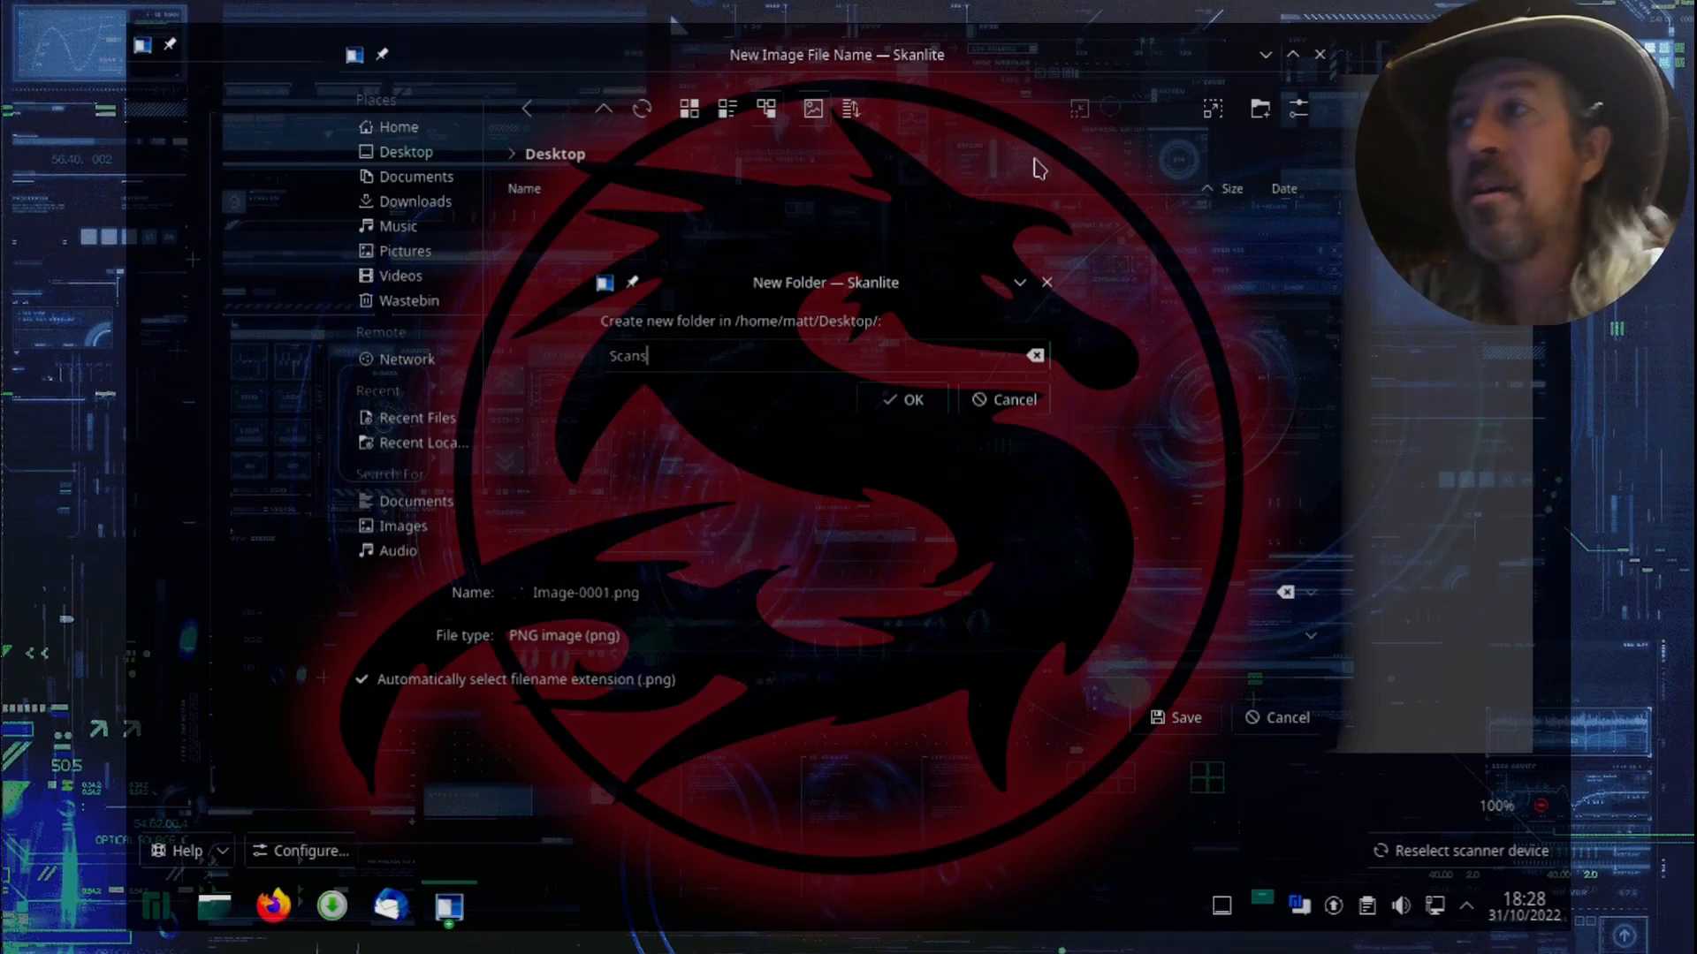
left_click(909, 412)
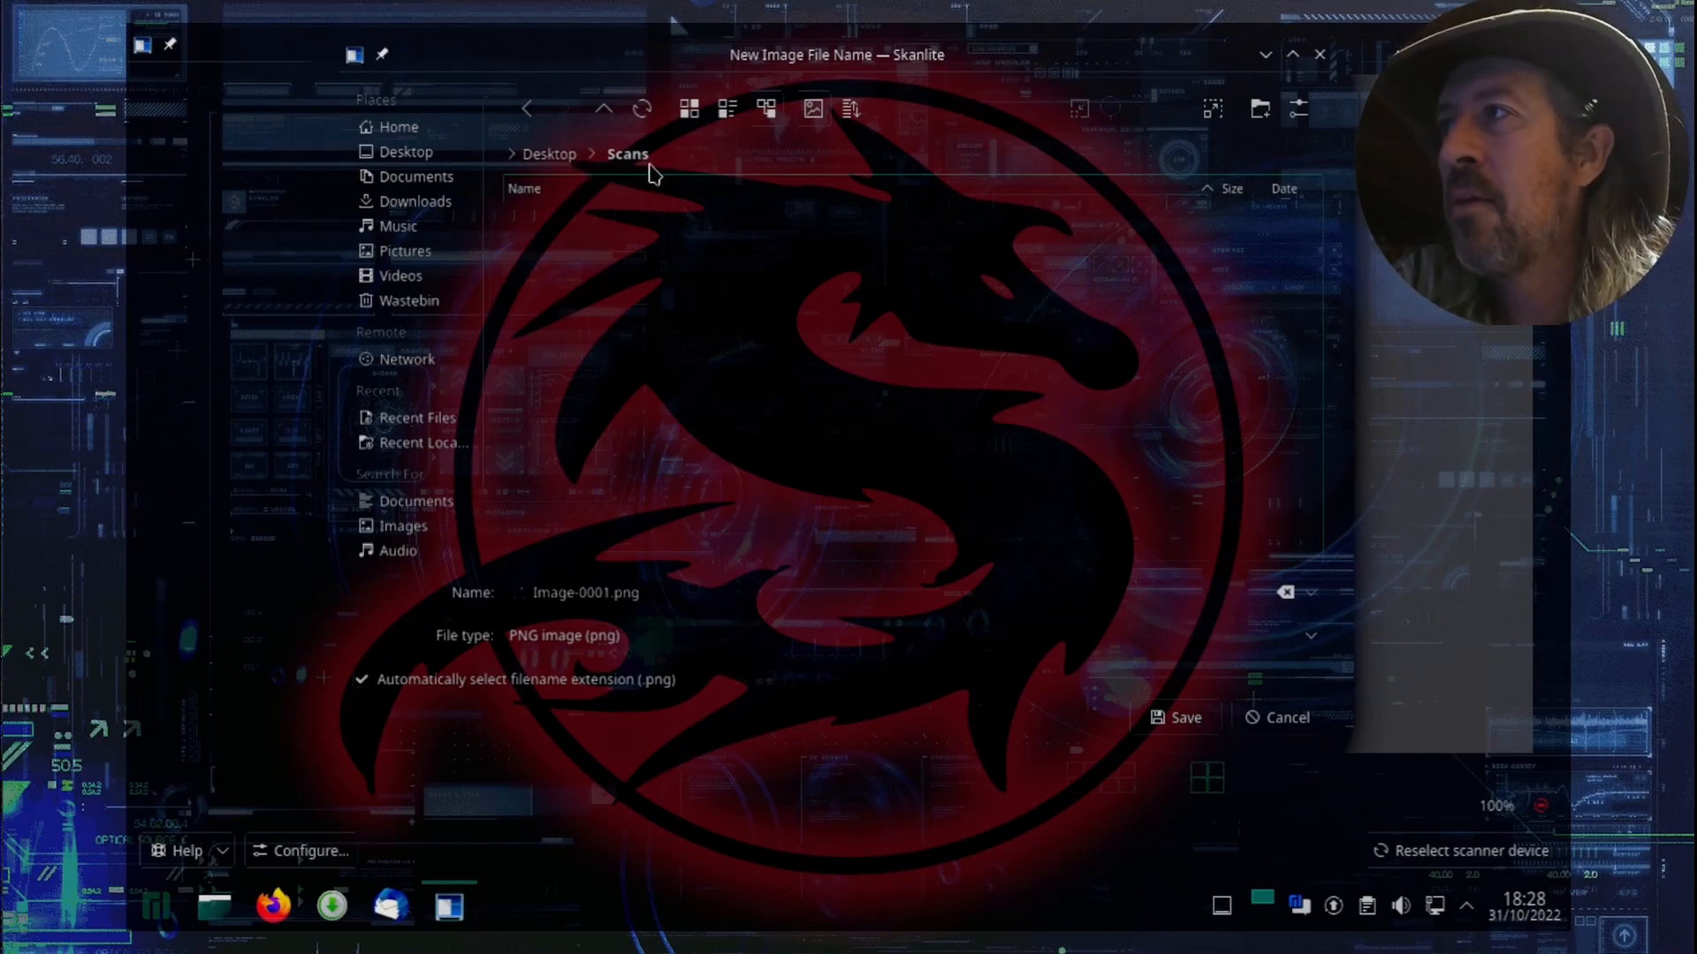
Step: Name the scanned file BizCard and set its file type to PDF document (pdf)
left_click(663, 594)
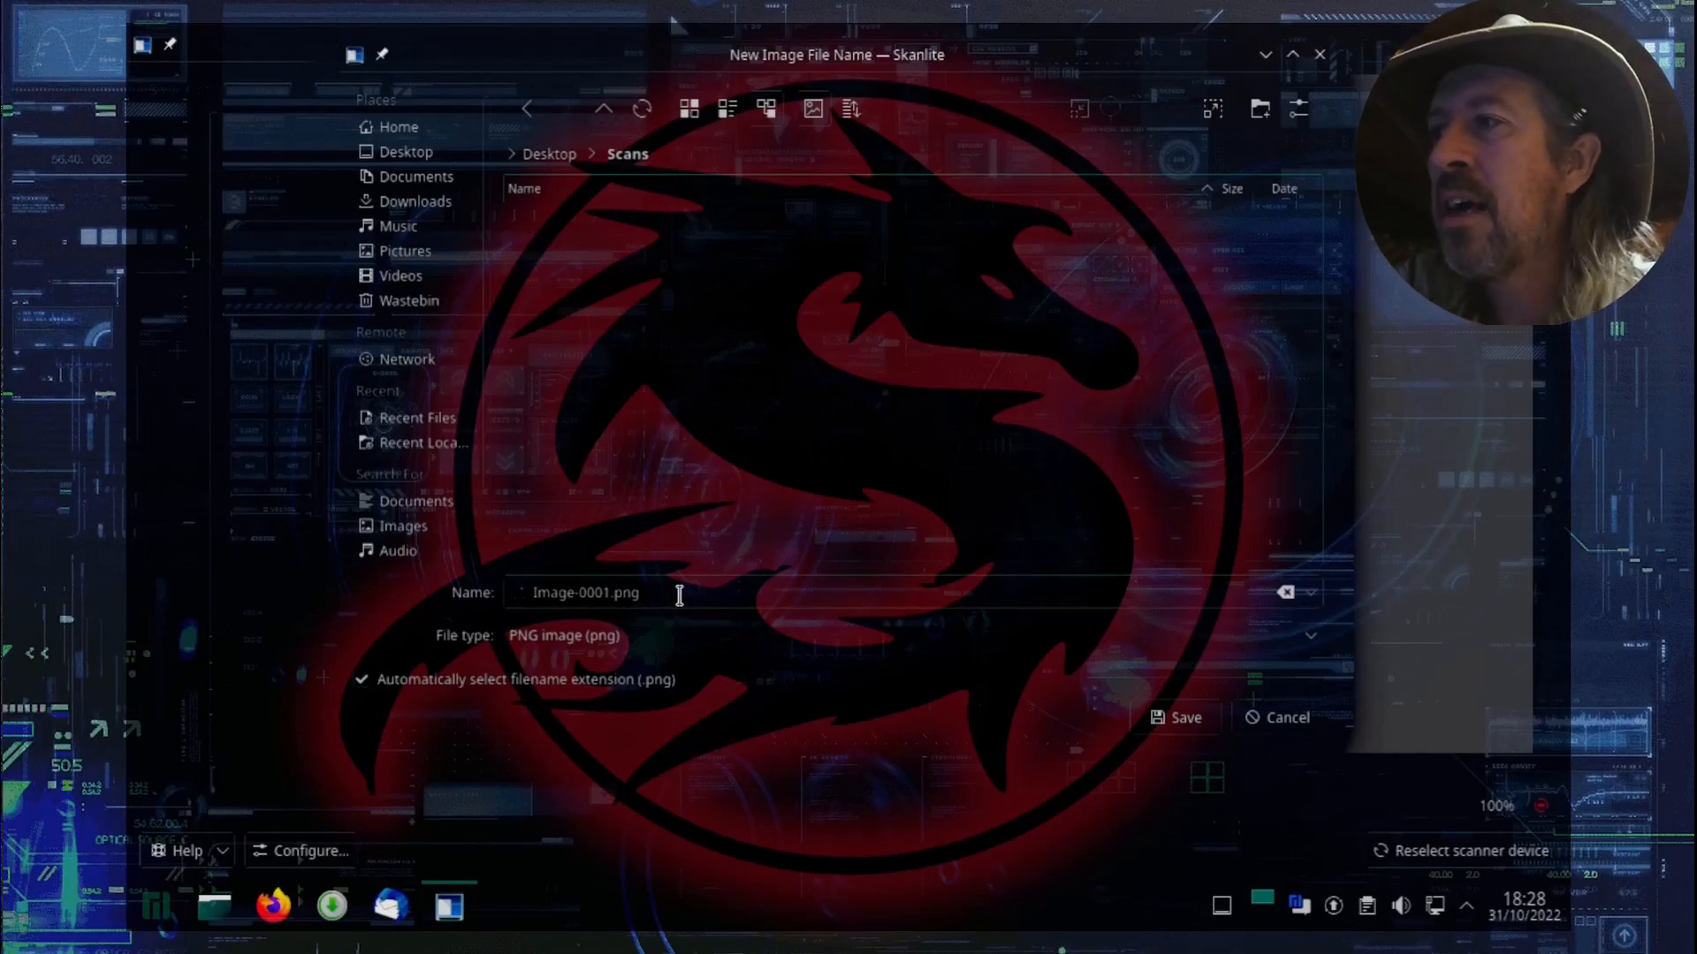
key("ctrl+shift+Left")
key("ctrl+shift+Left")
key("ctrl+shift+Left")
key("ctrl+shift+Left")
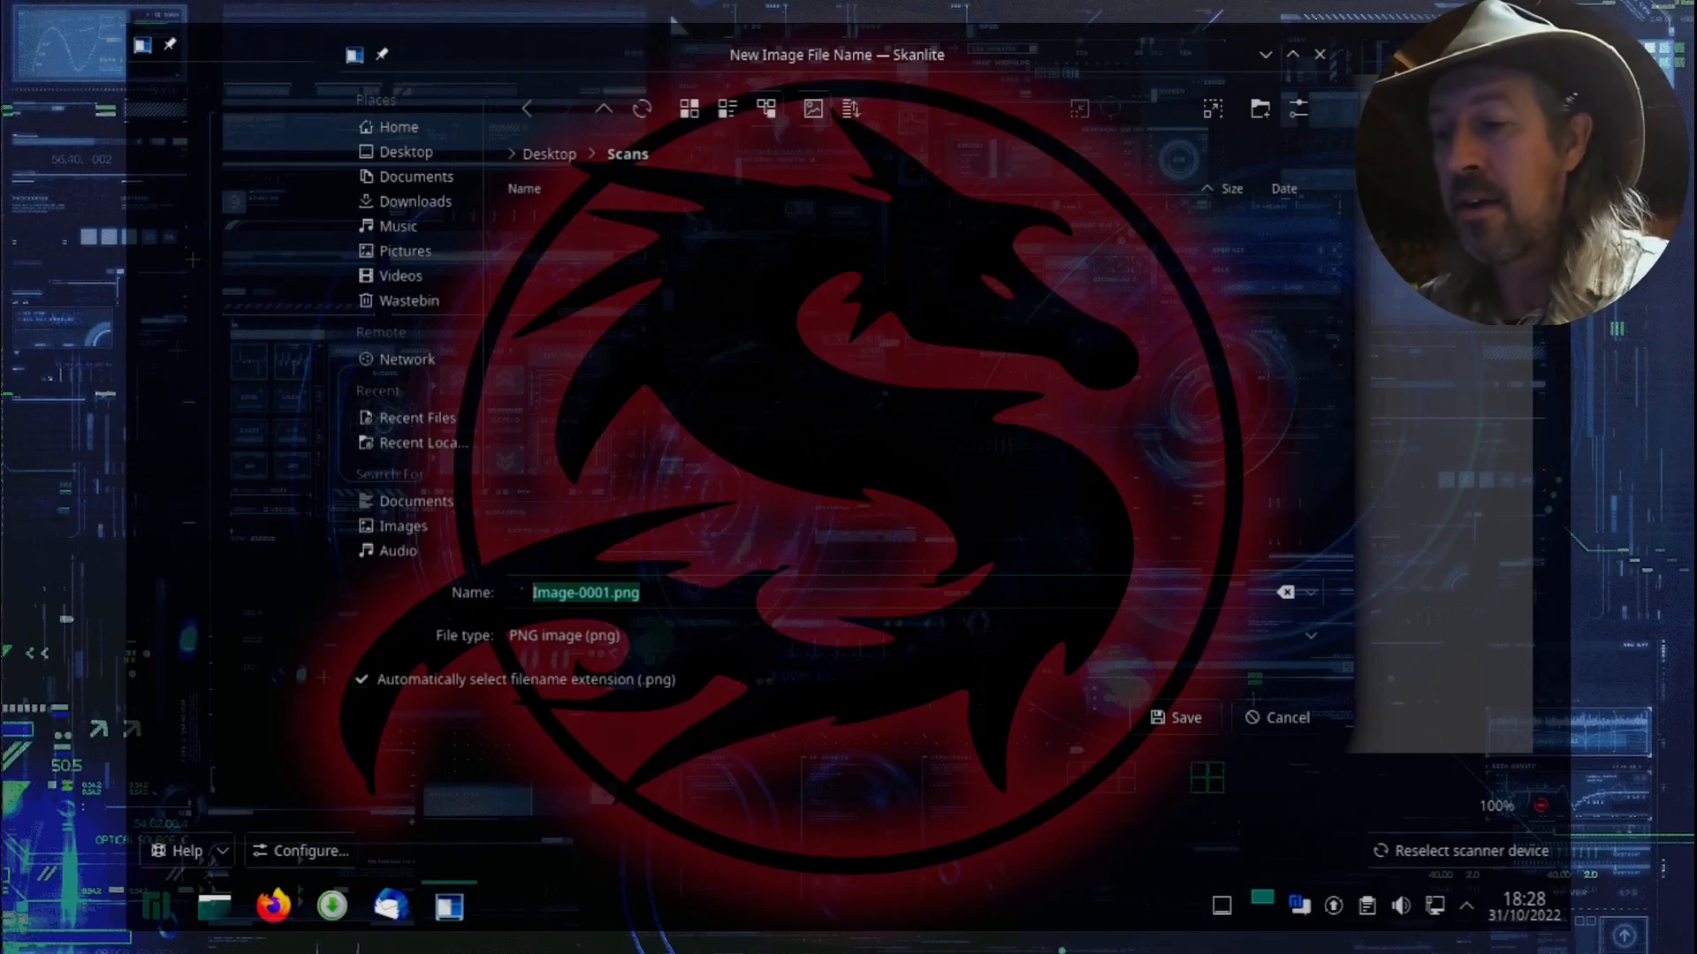
type("BizCar")
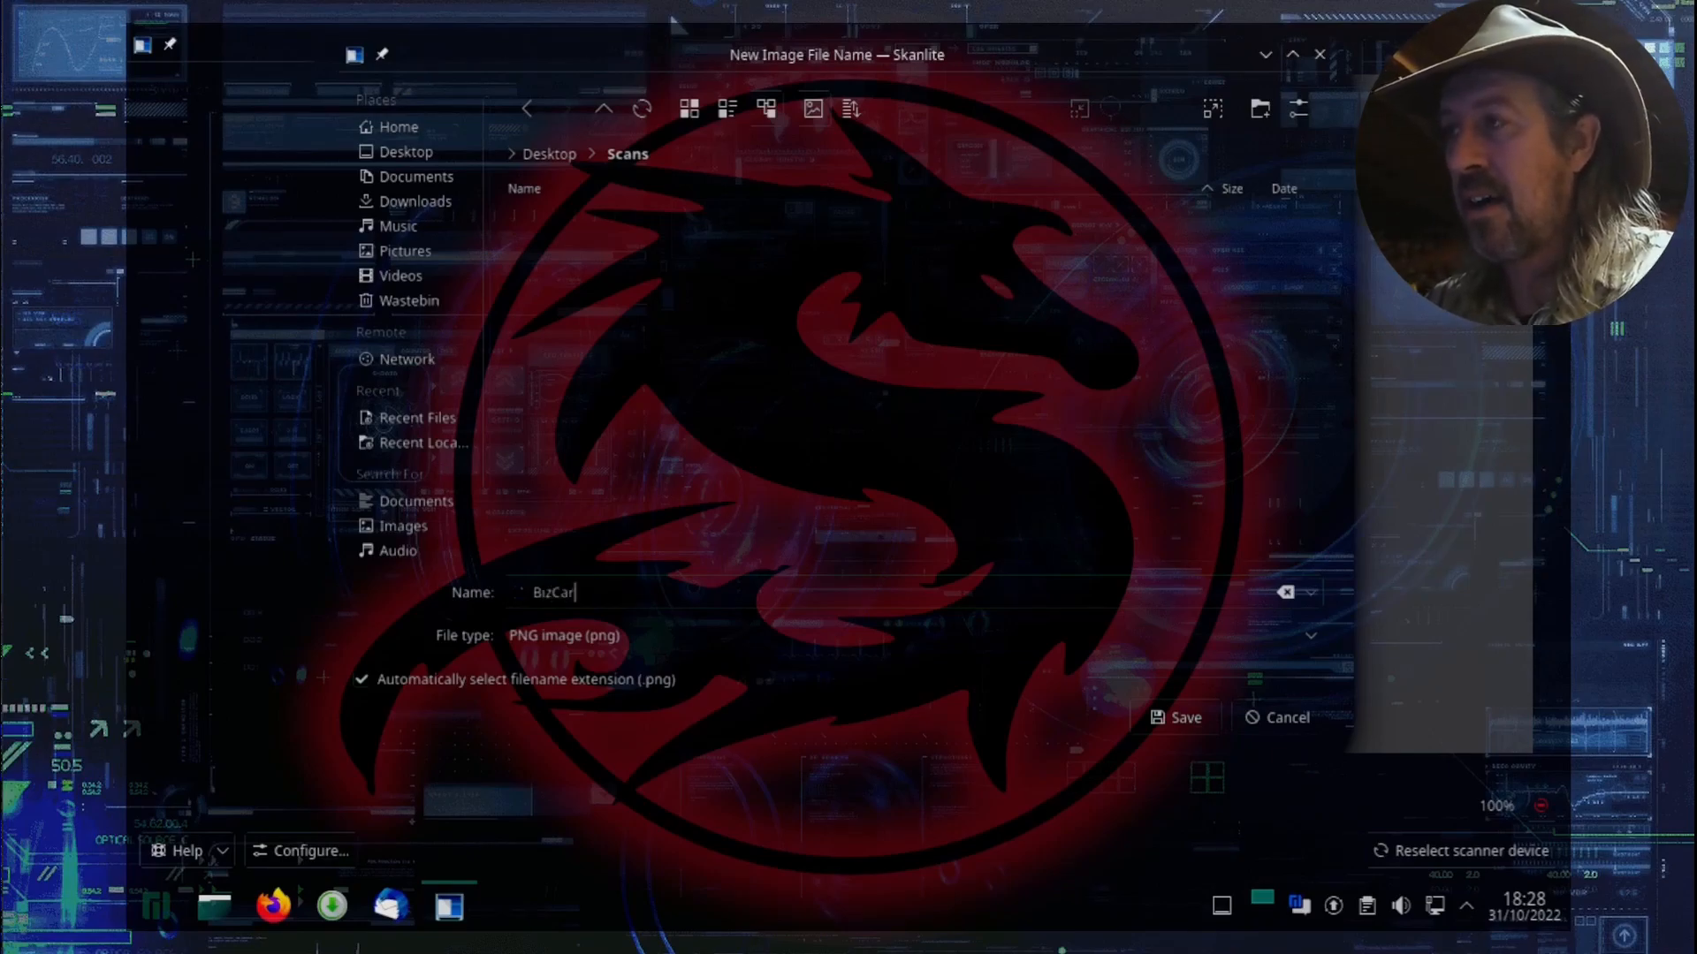
type("d")
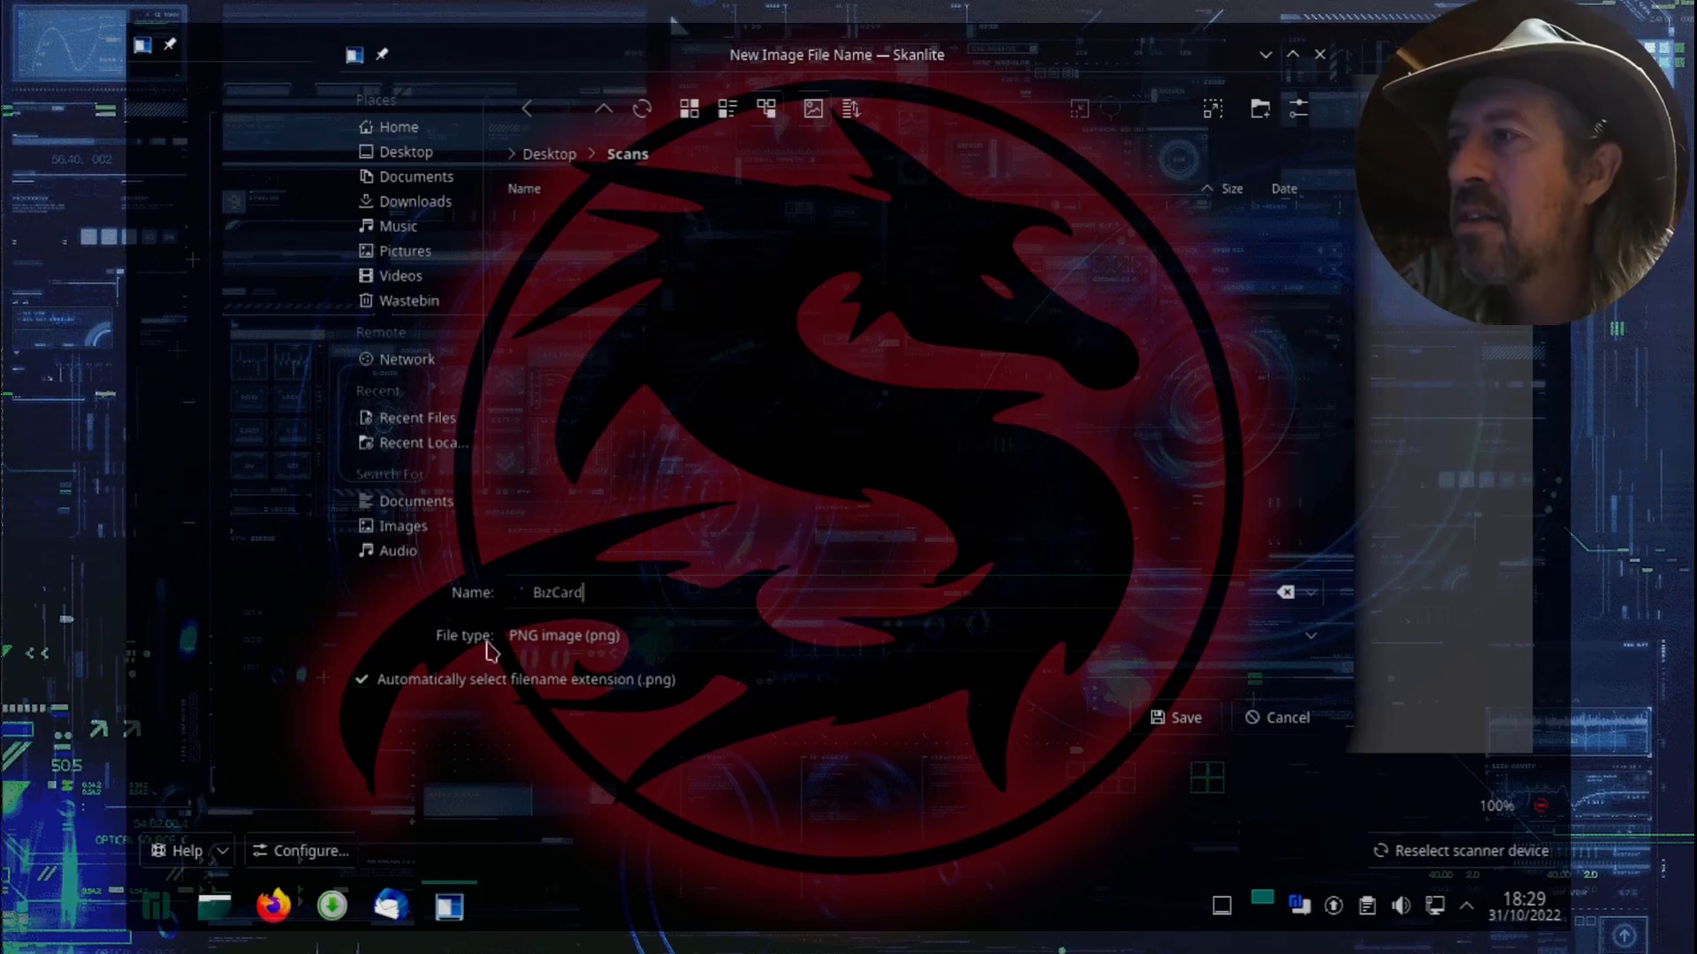
left_click(1312, 642)
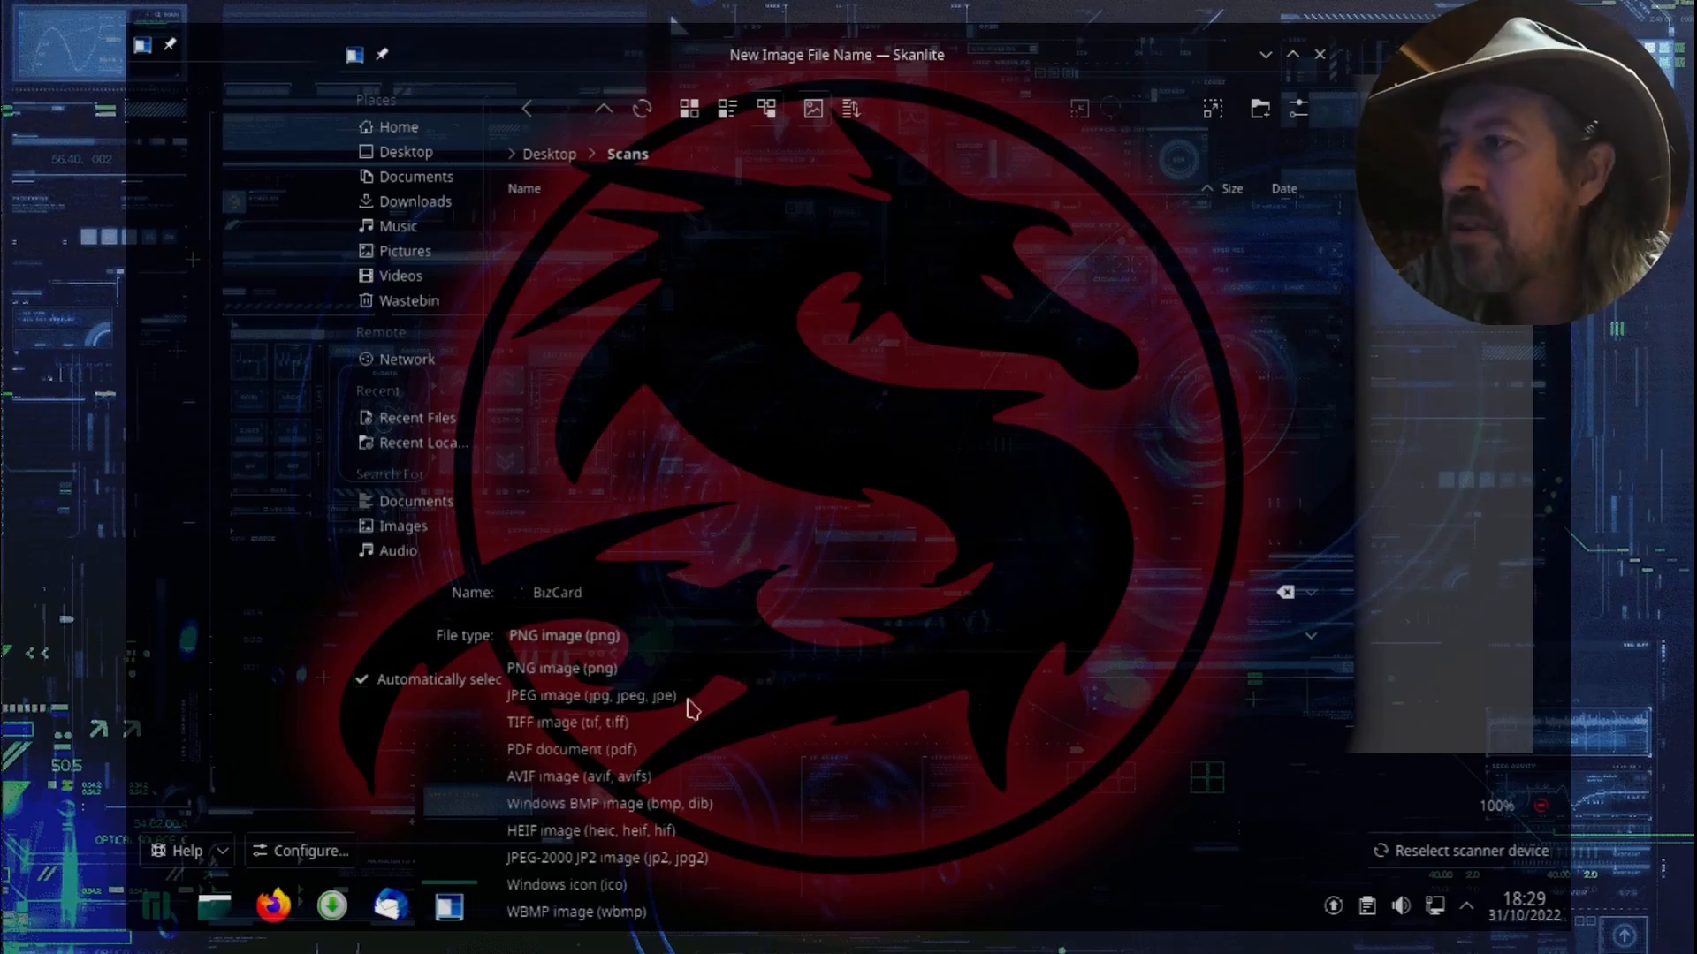
left_click(559, 752)
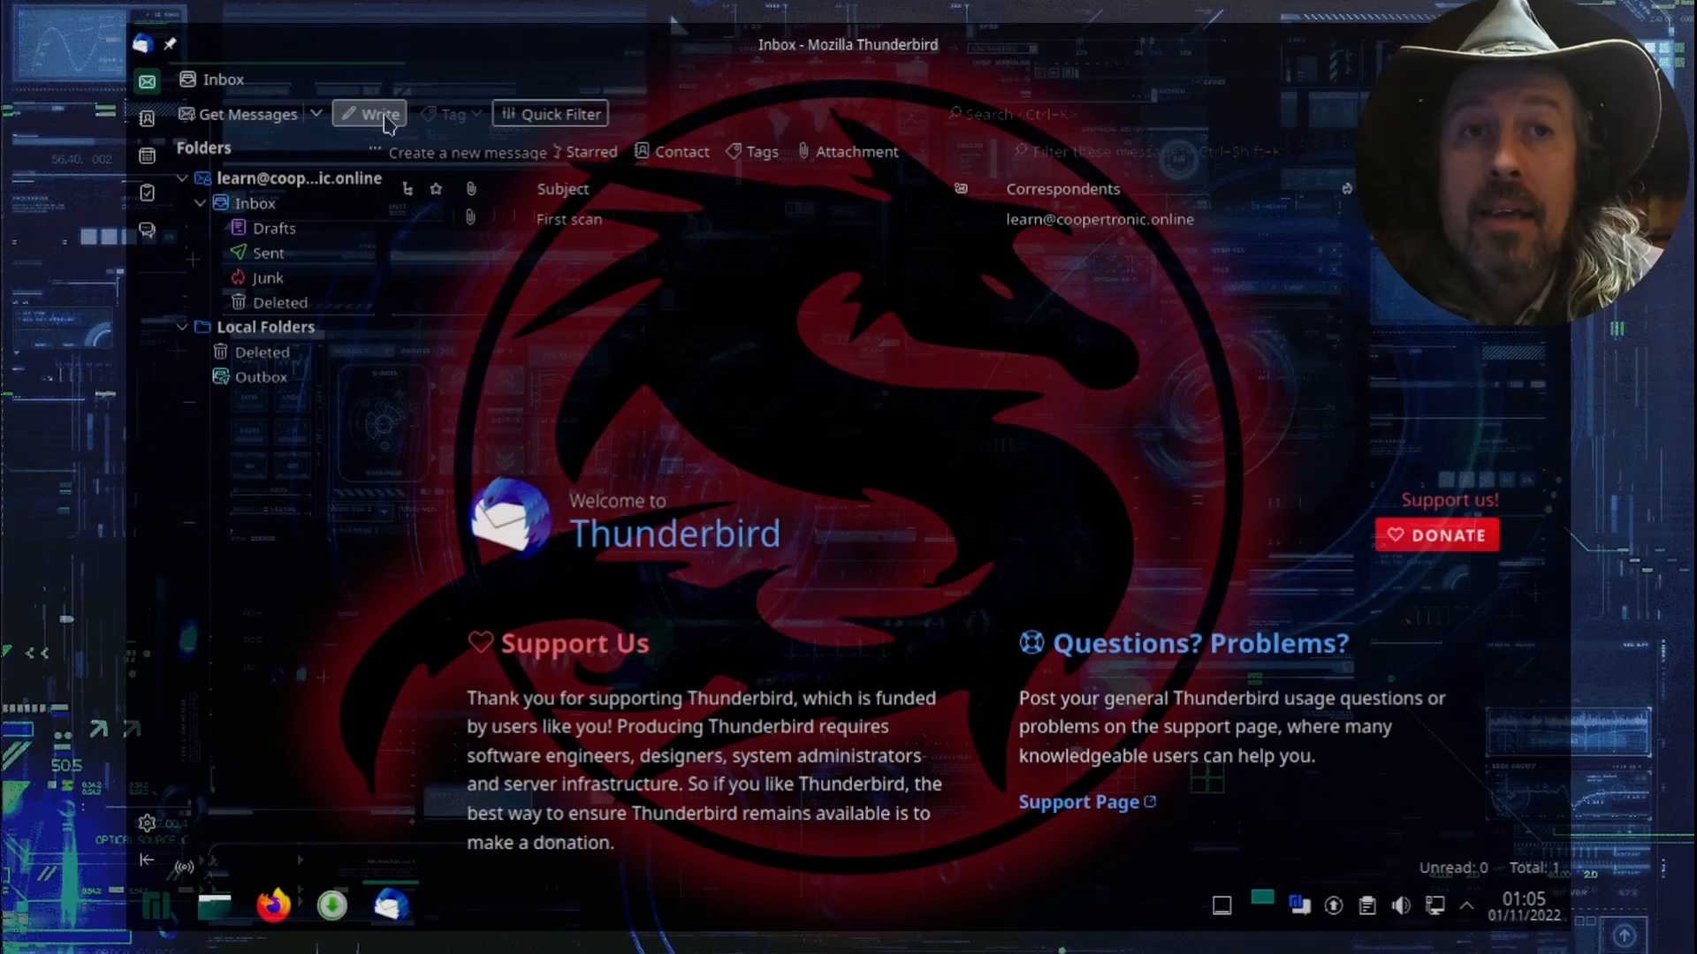
Step: In Thunderbird, delete the "First scan" message from the inbox
left_click(570, 223)
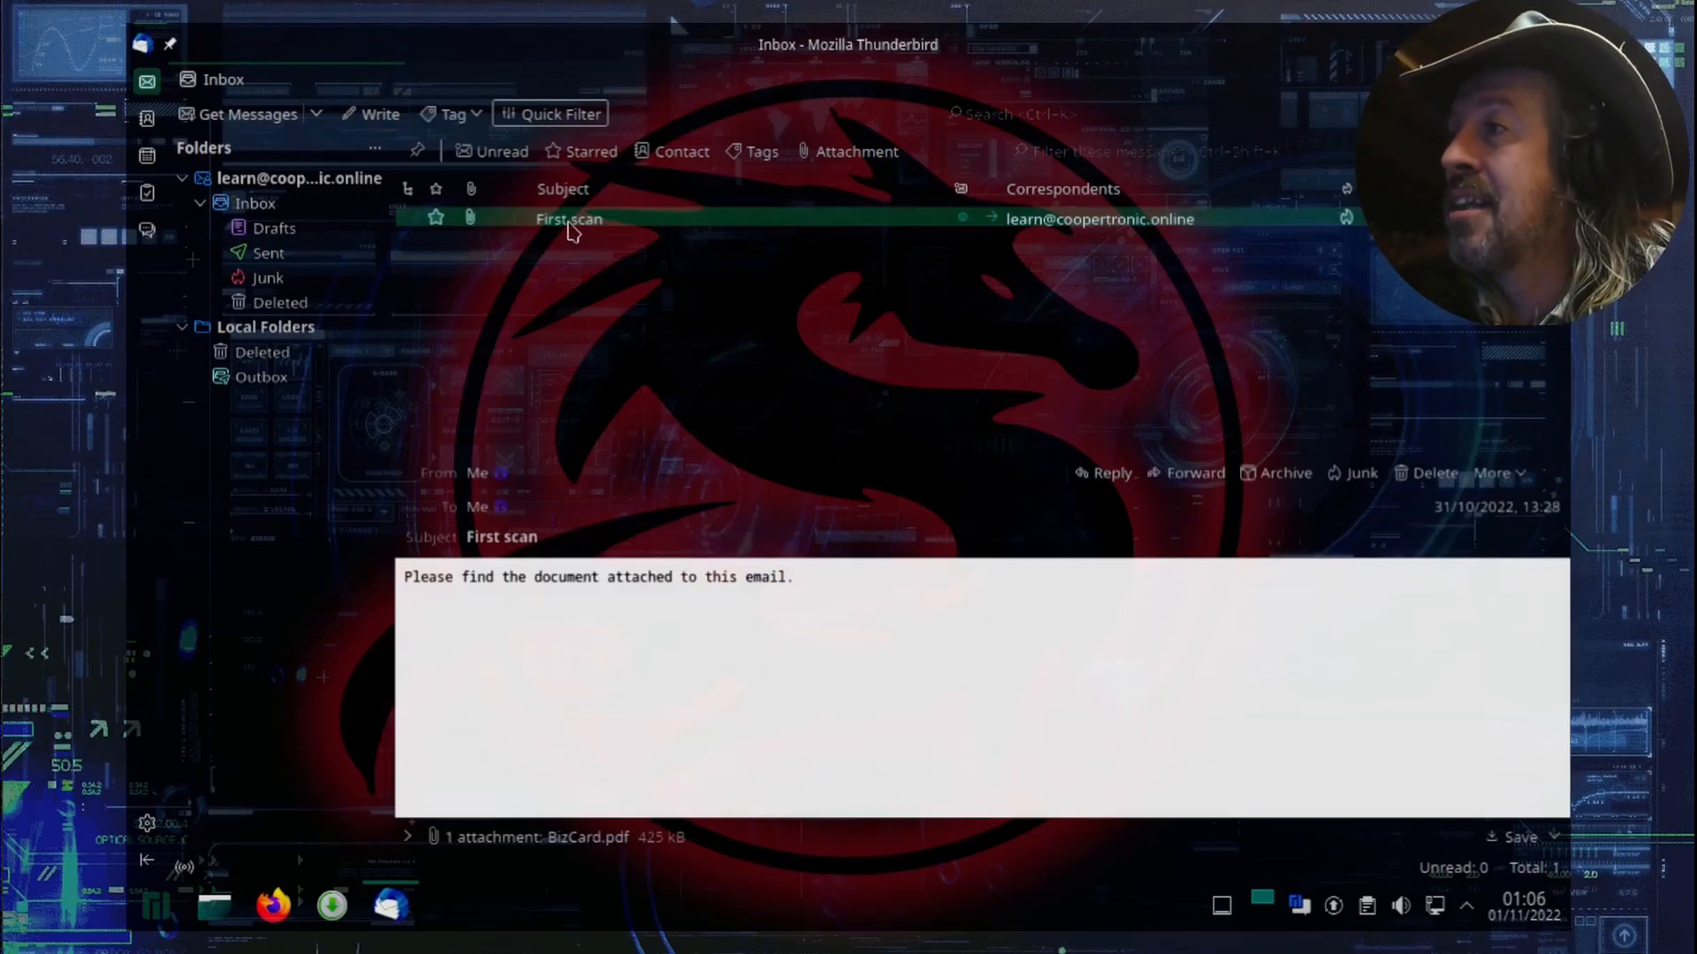
key("Delete")
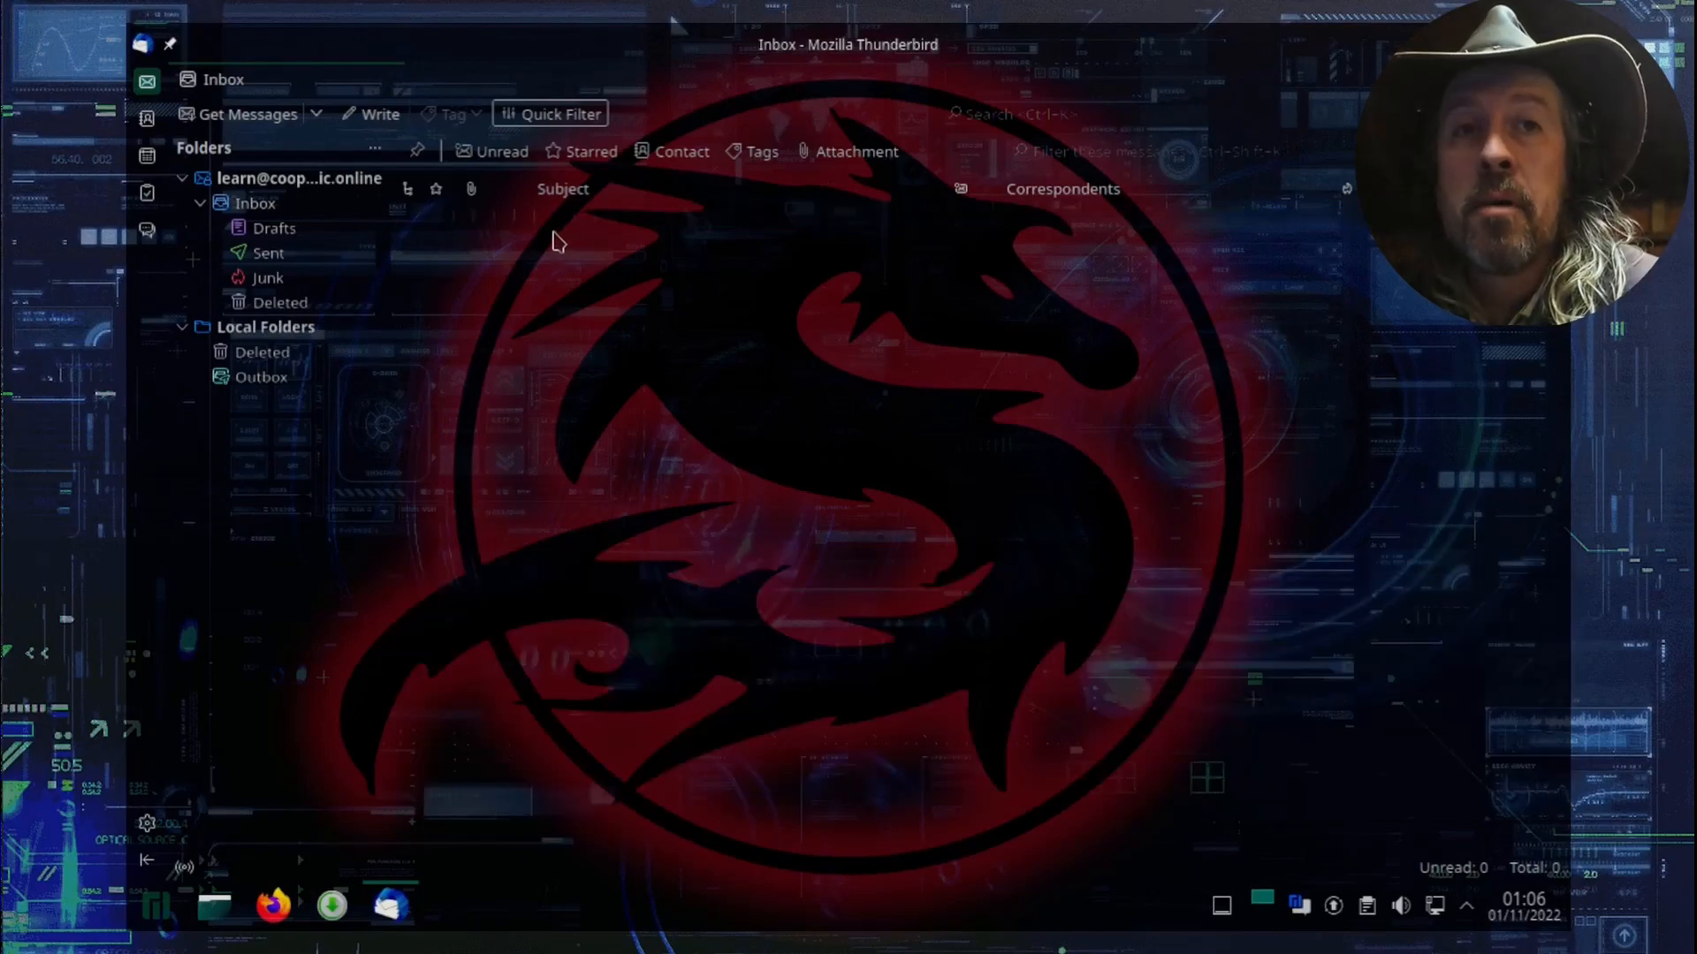
Step: Create a new email and enter the recipient's email address
left_click(371, 124)
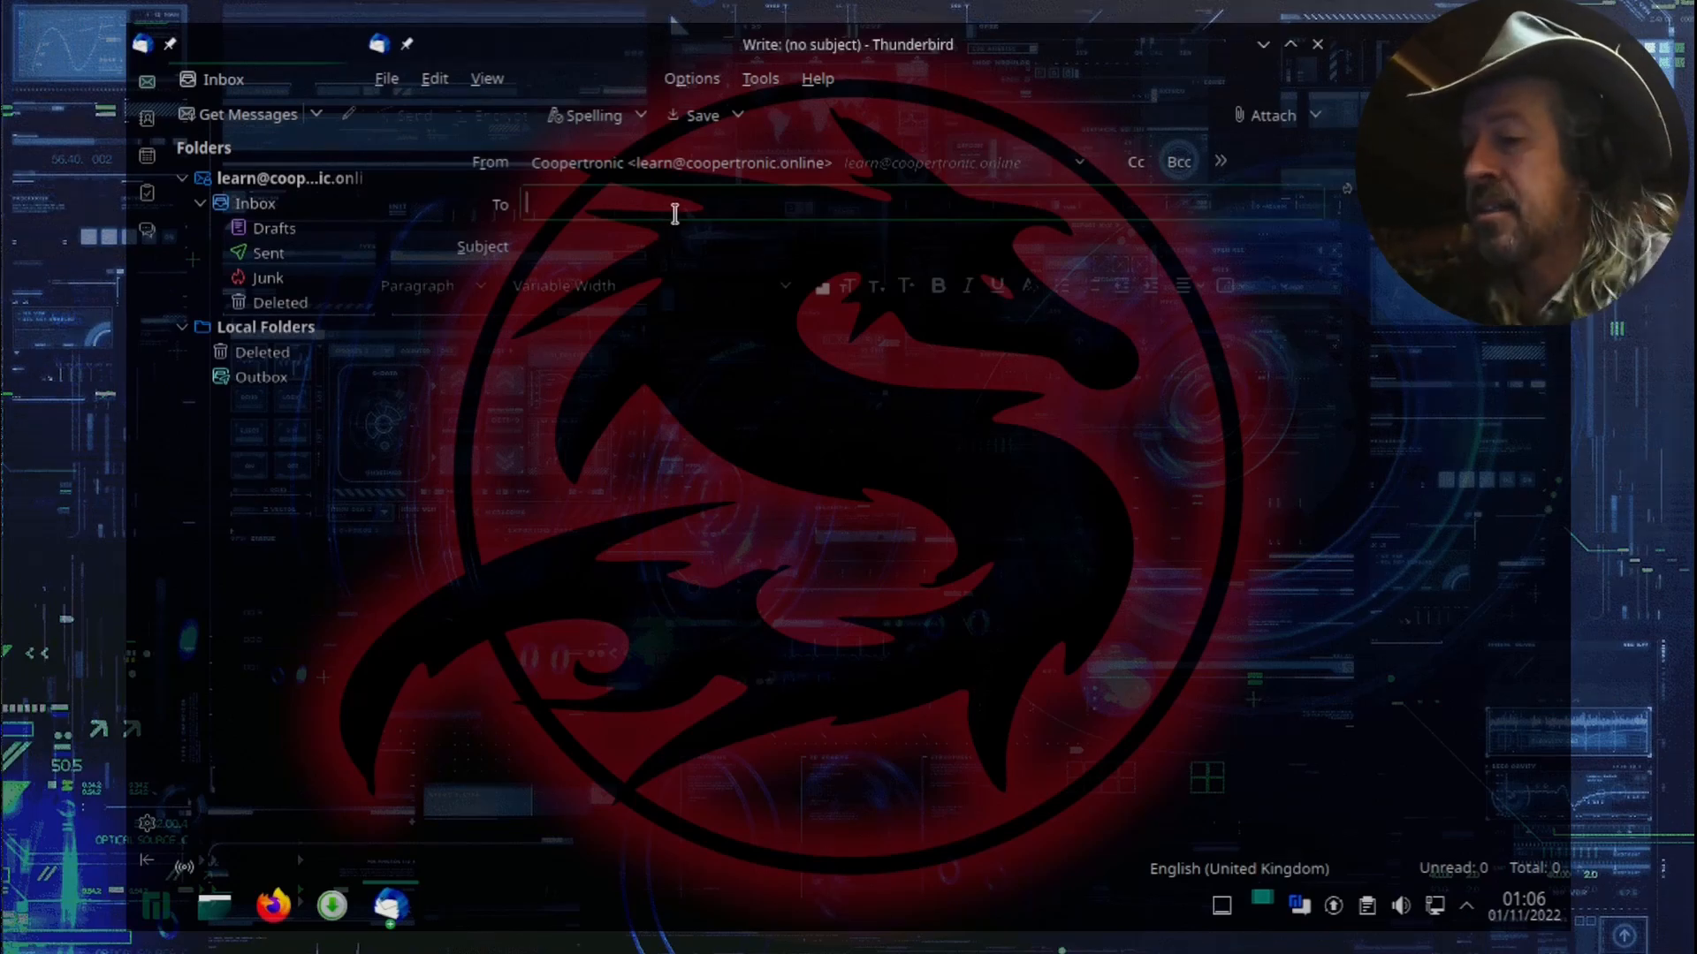
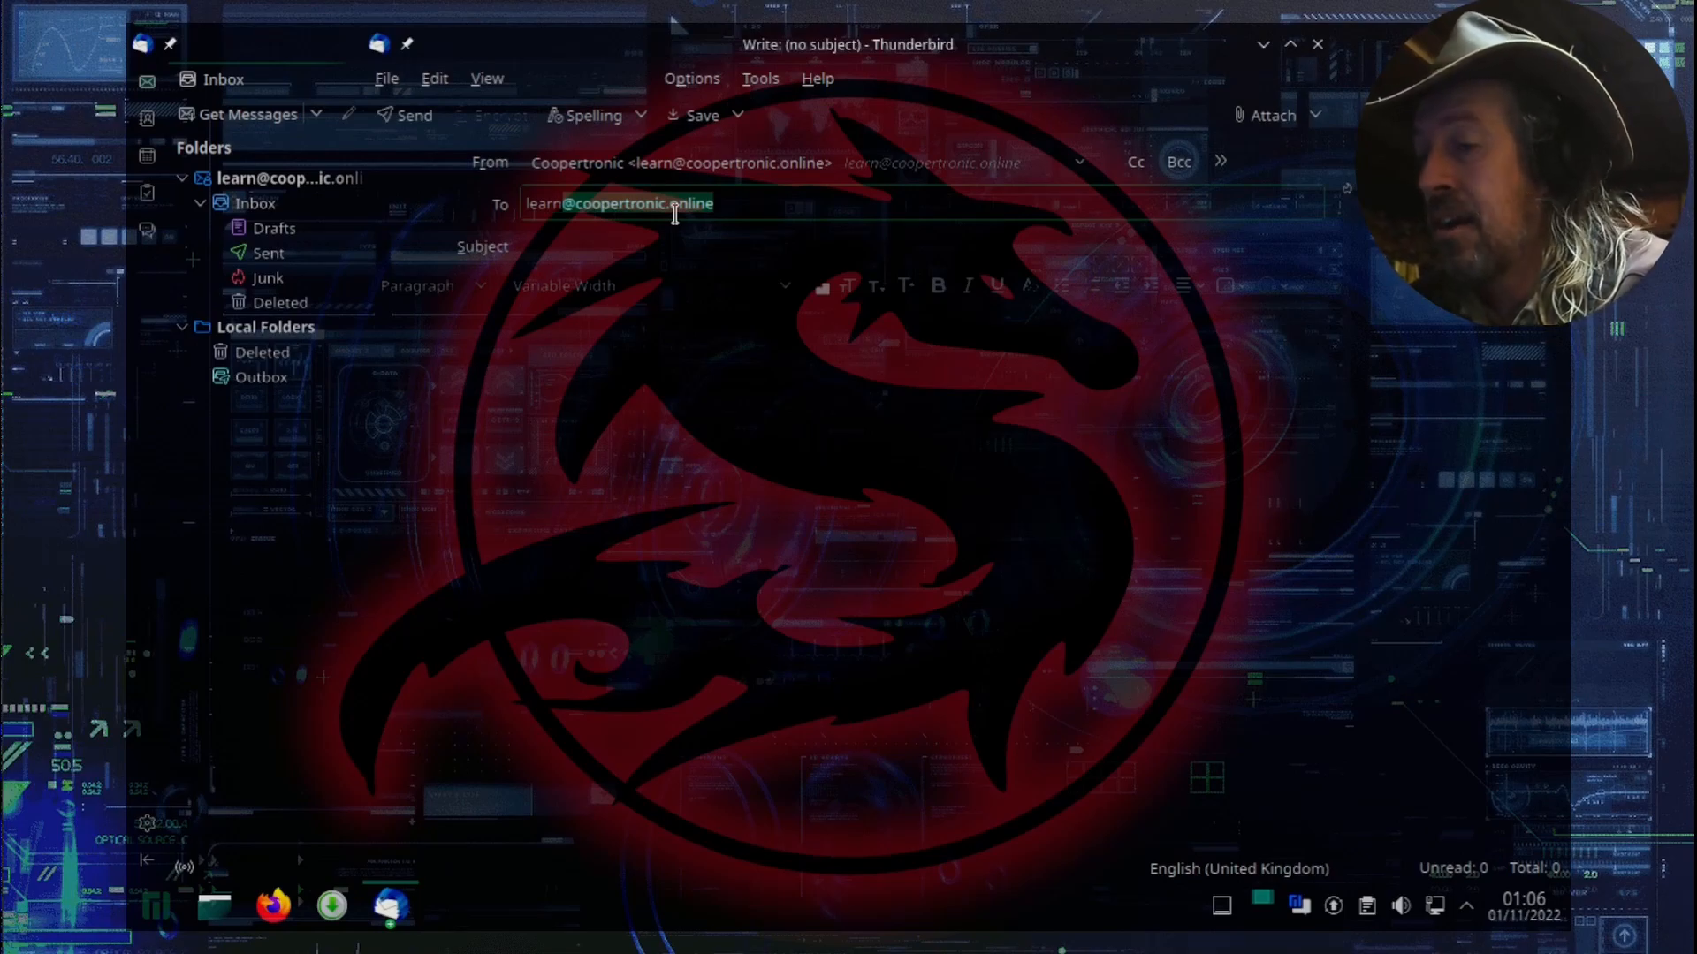
key("Return")
key("Tab")
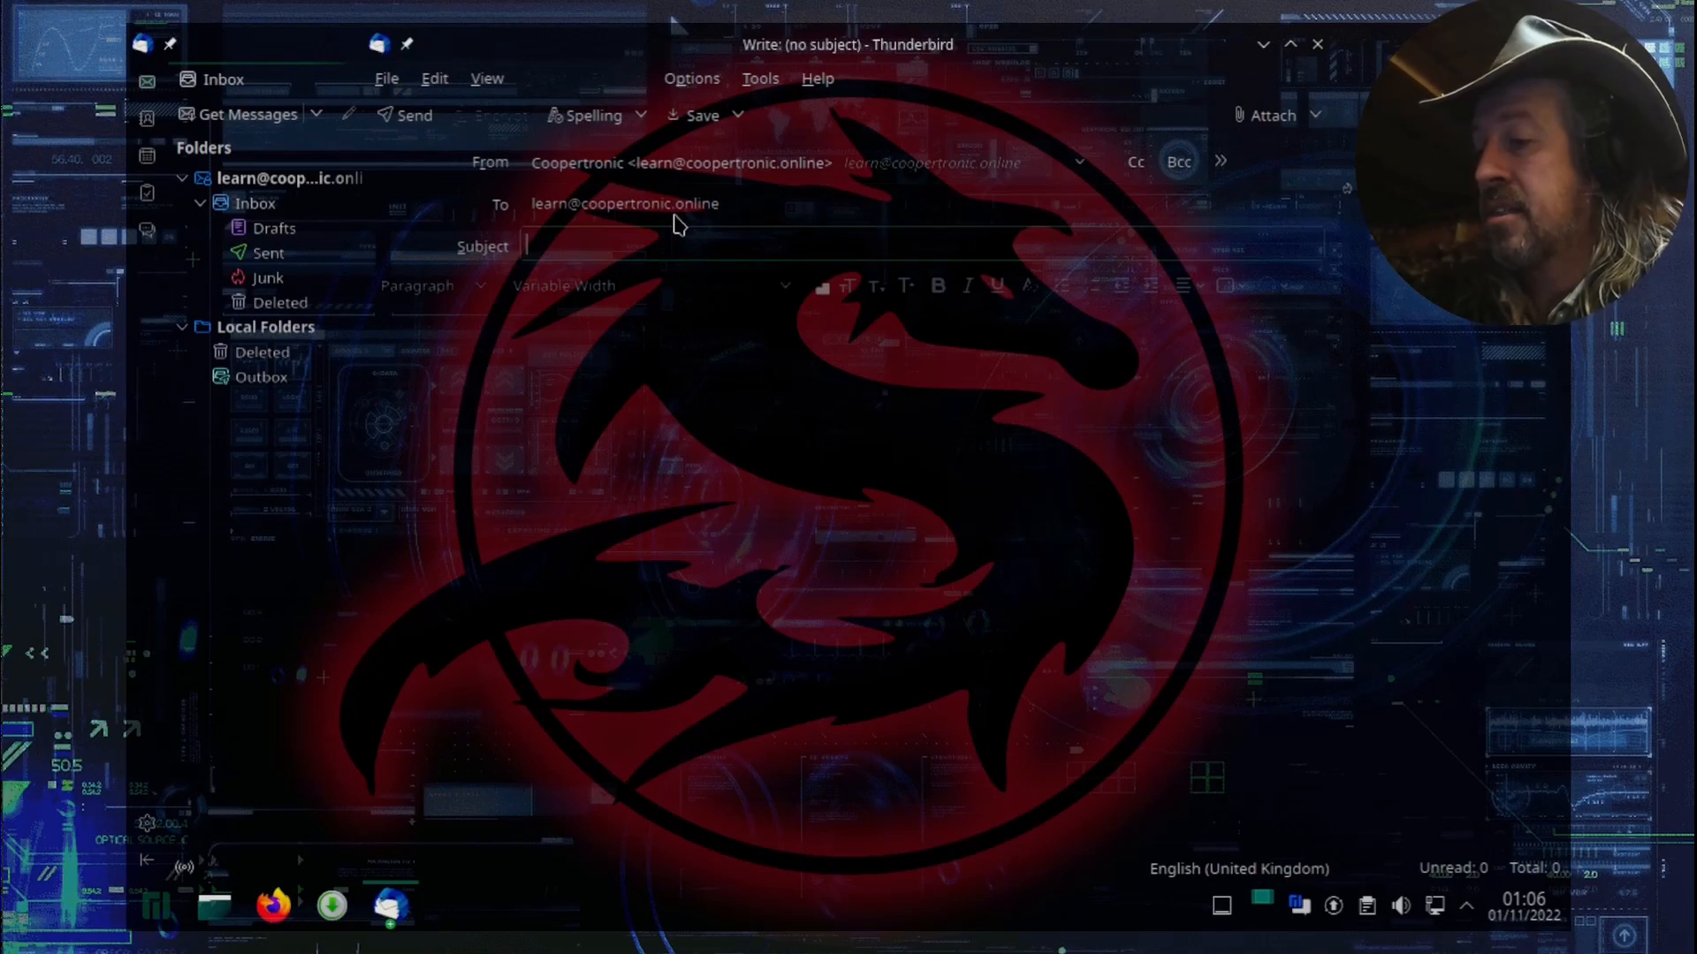
Step: Give the email the subject "First Scan" and the body text "The document is attached to the email."
type("First S")
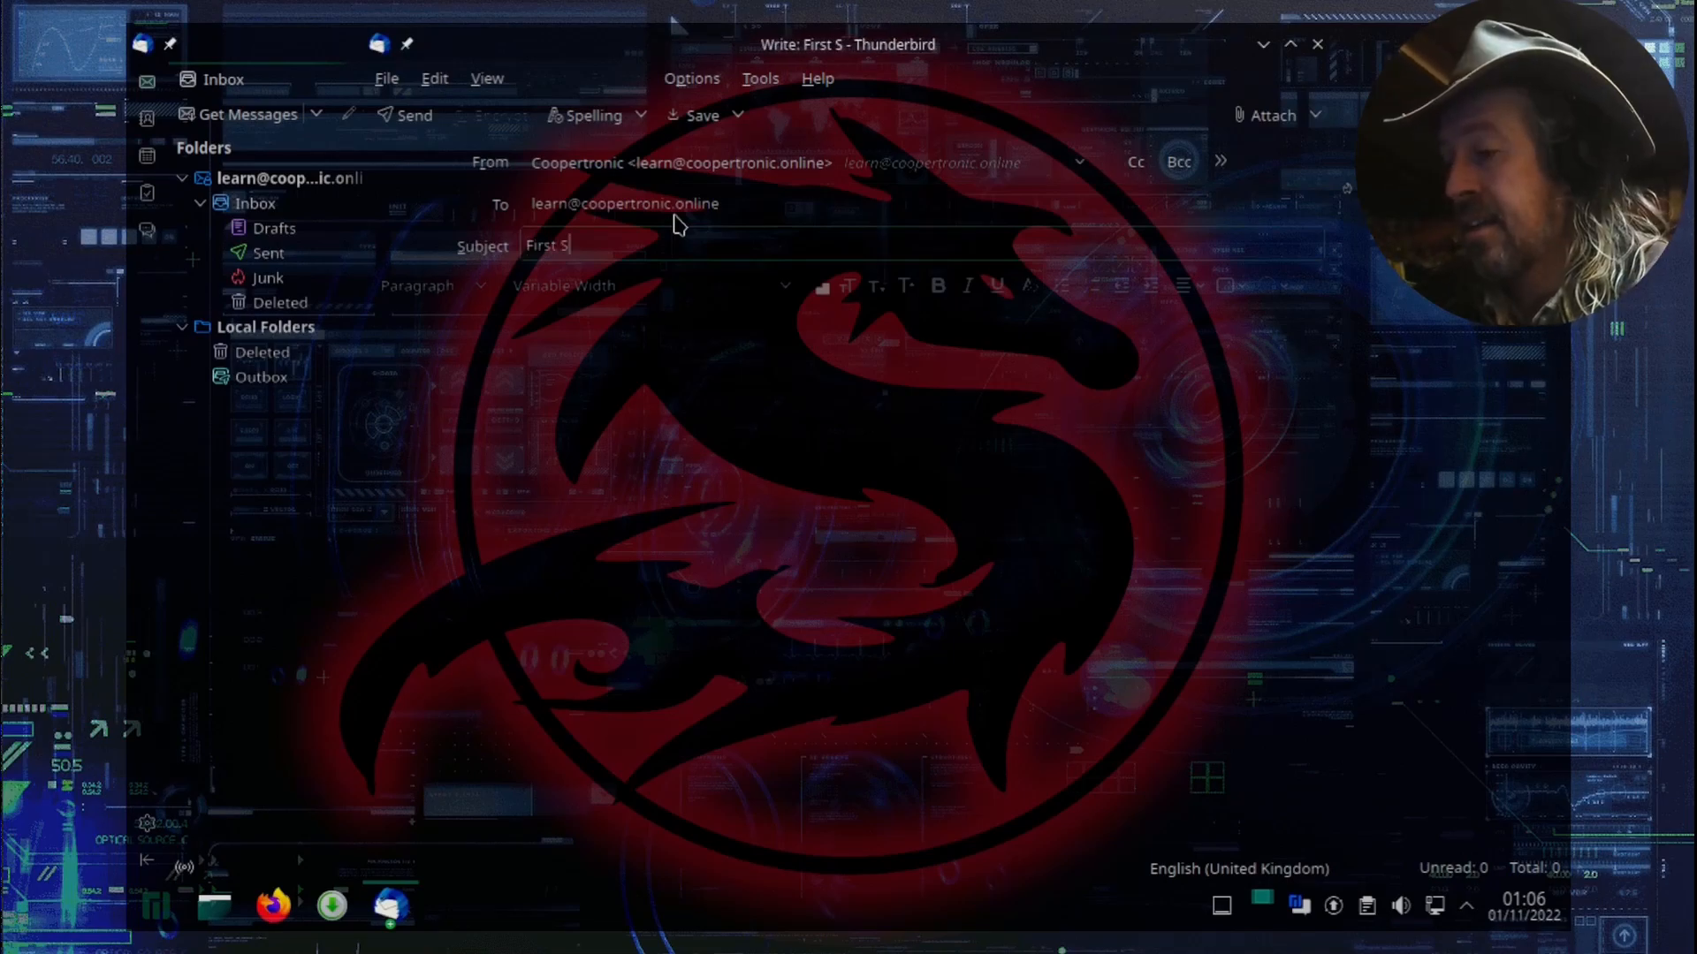
type("can")
left_click(627, 349)
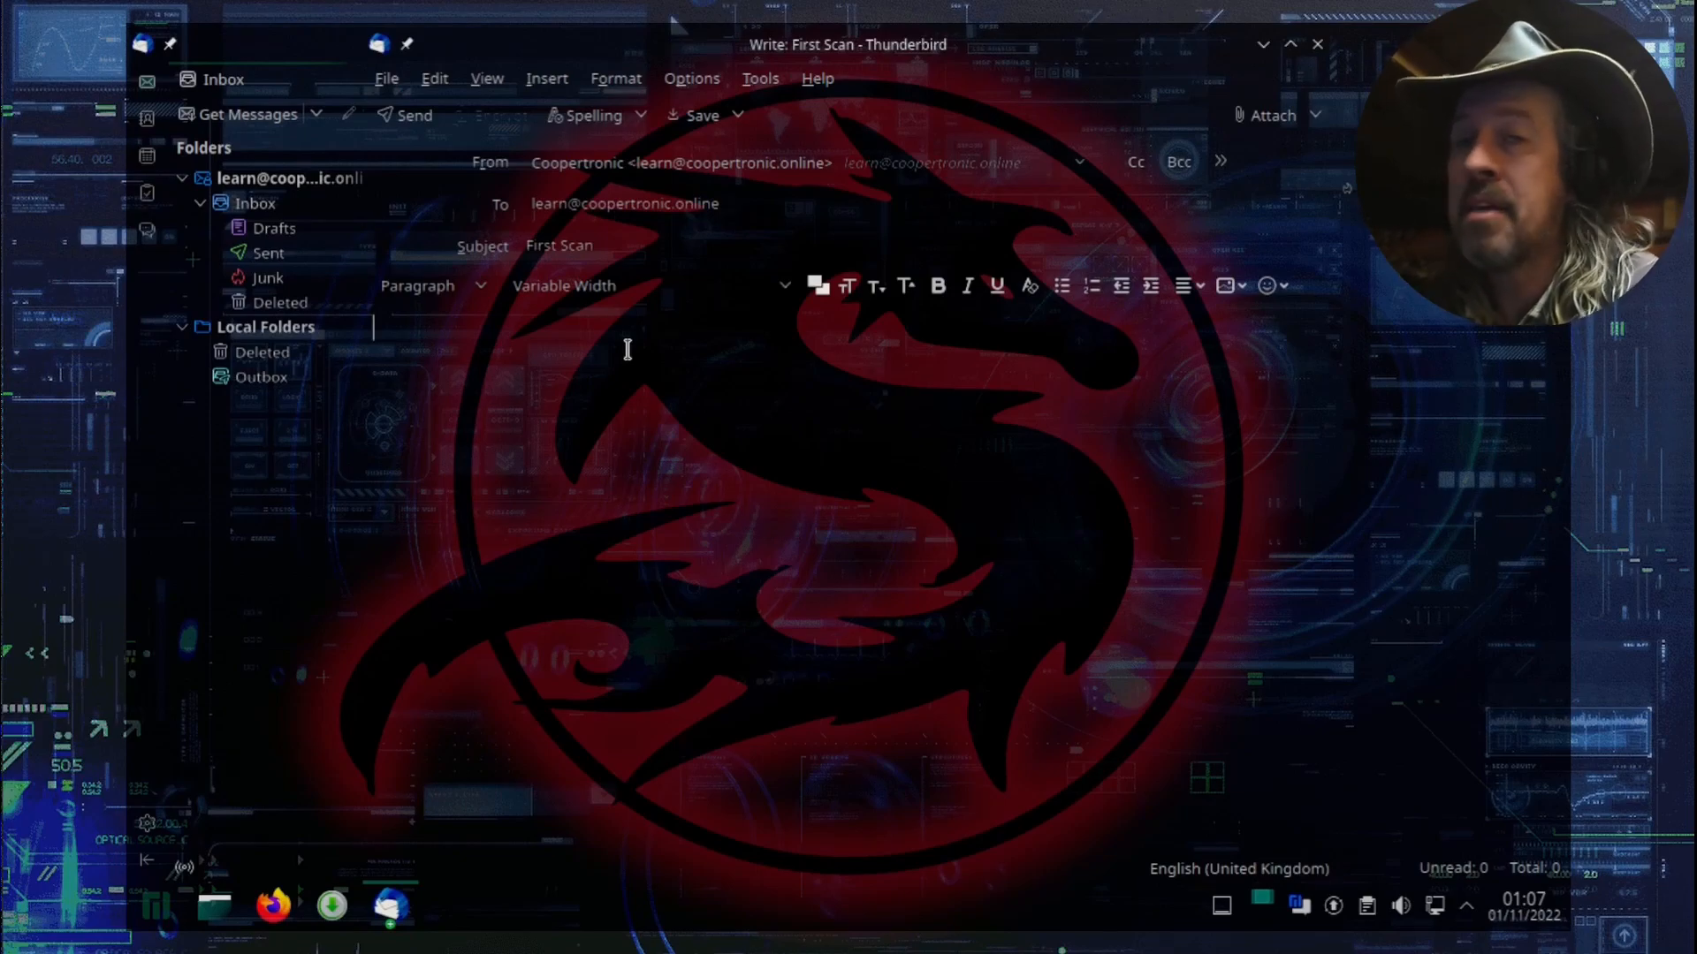
type("The")
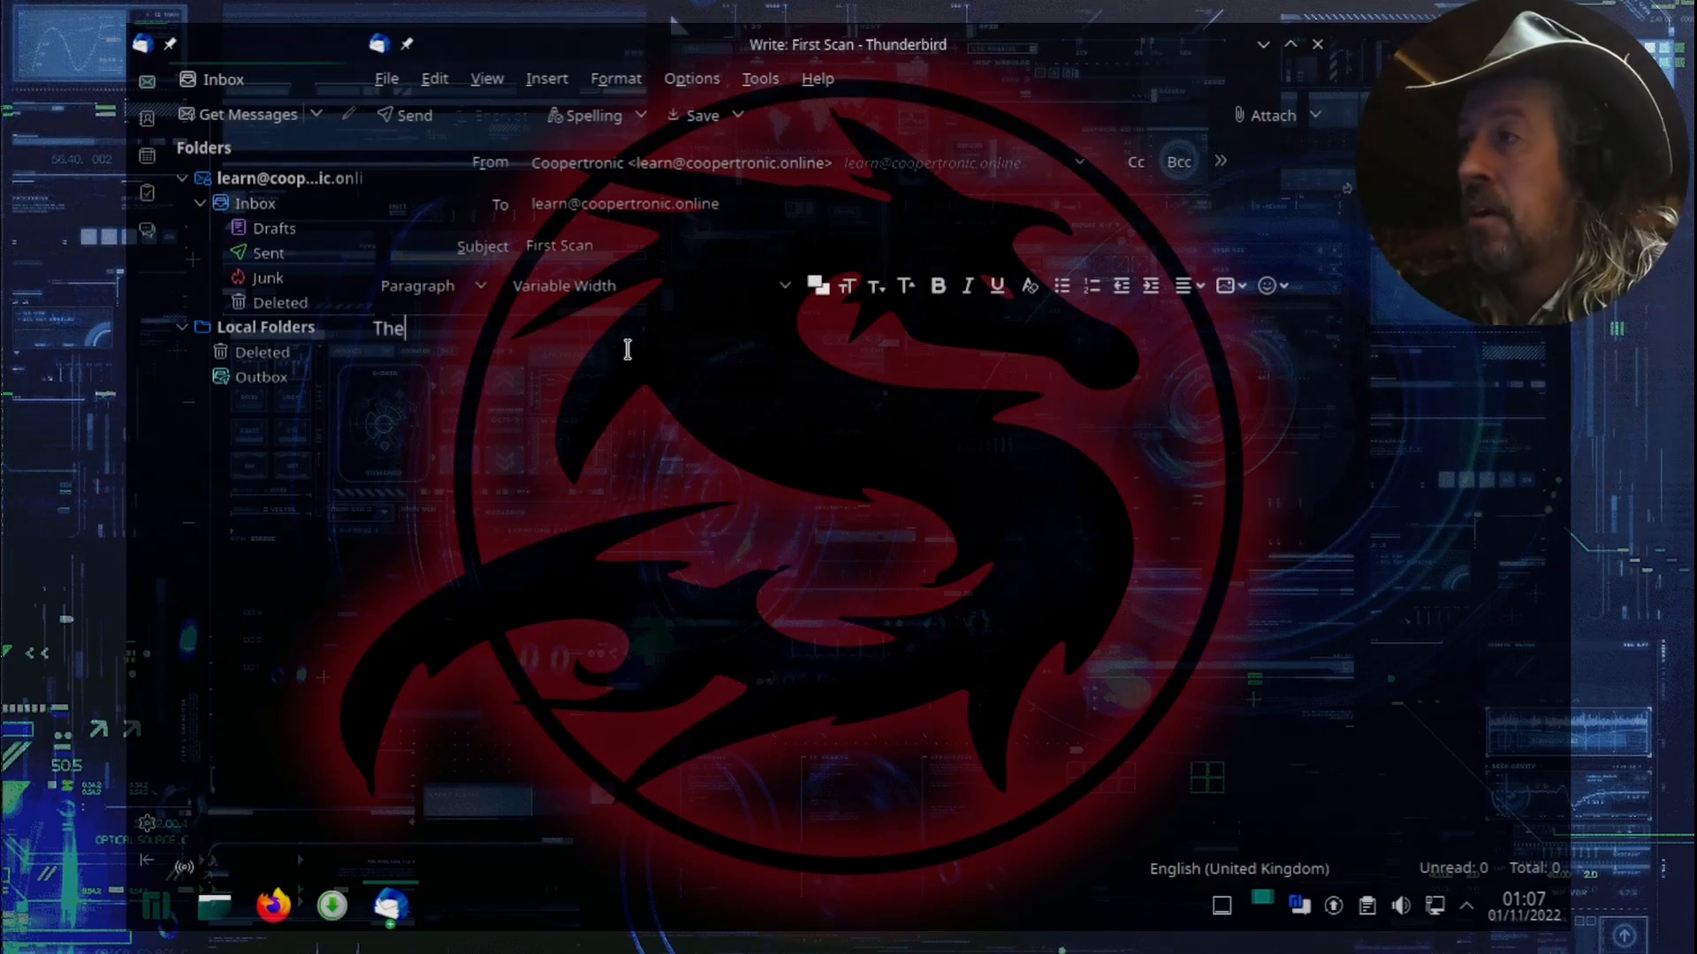
type(" document")
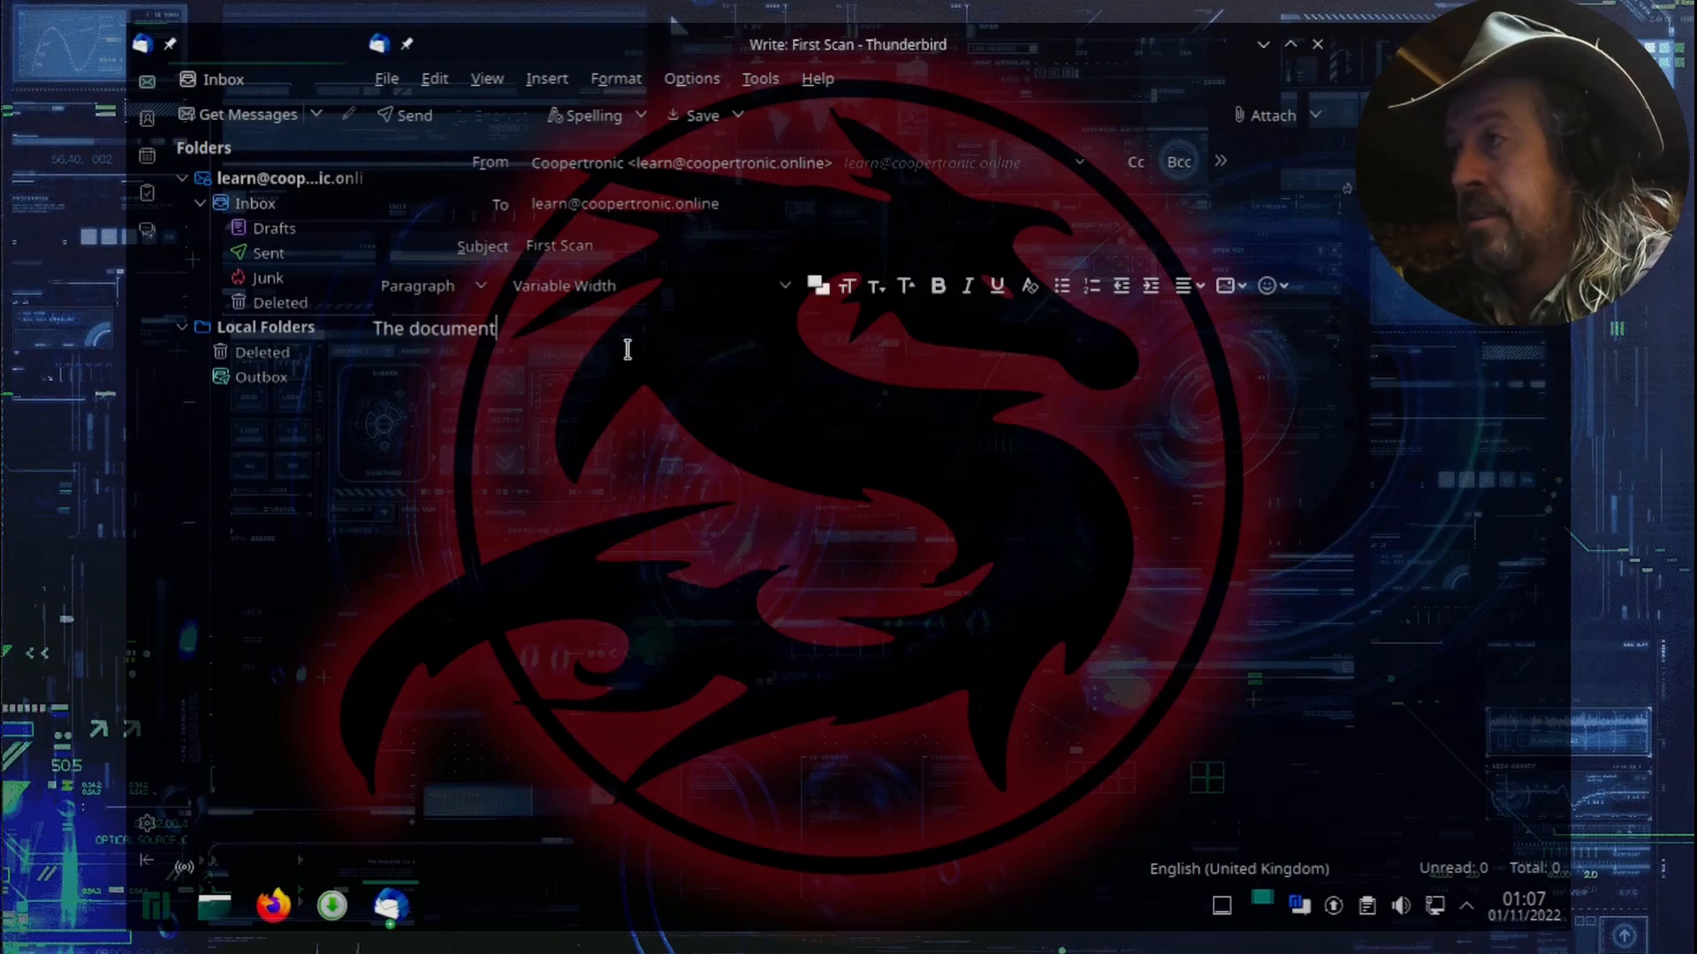
type(" is attached to")
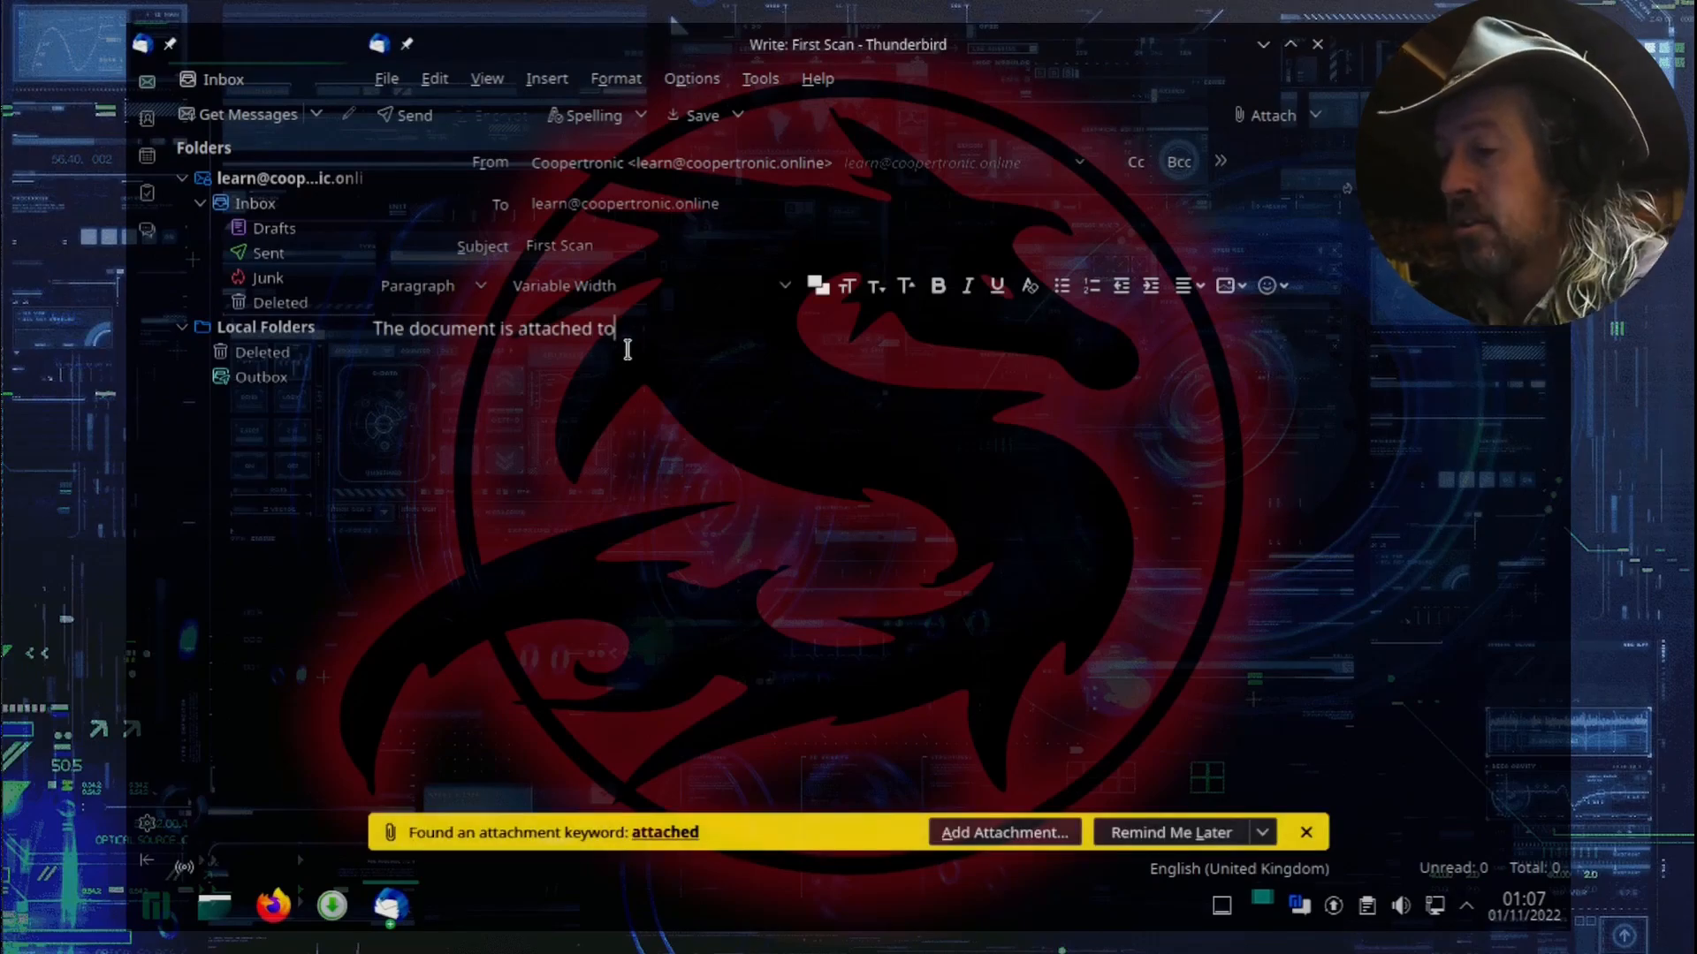
type(" the email.")
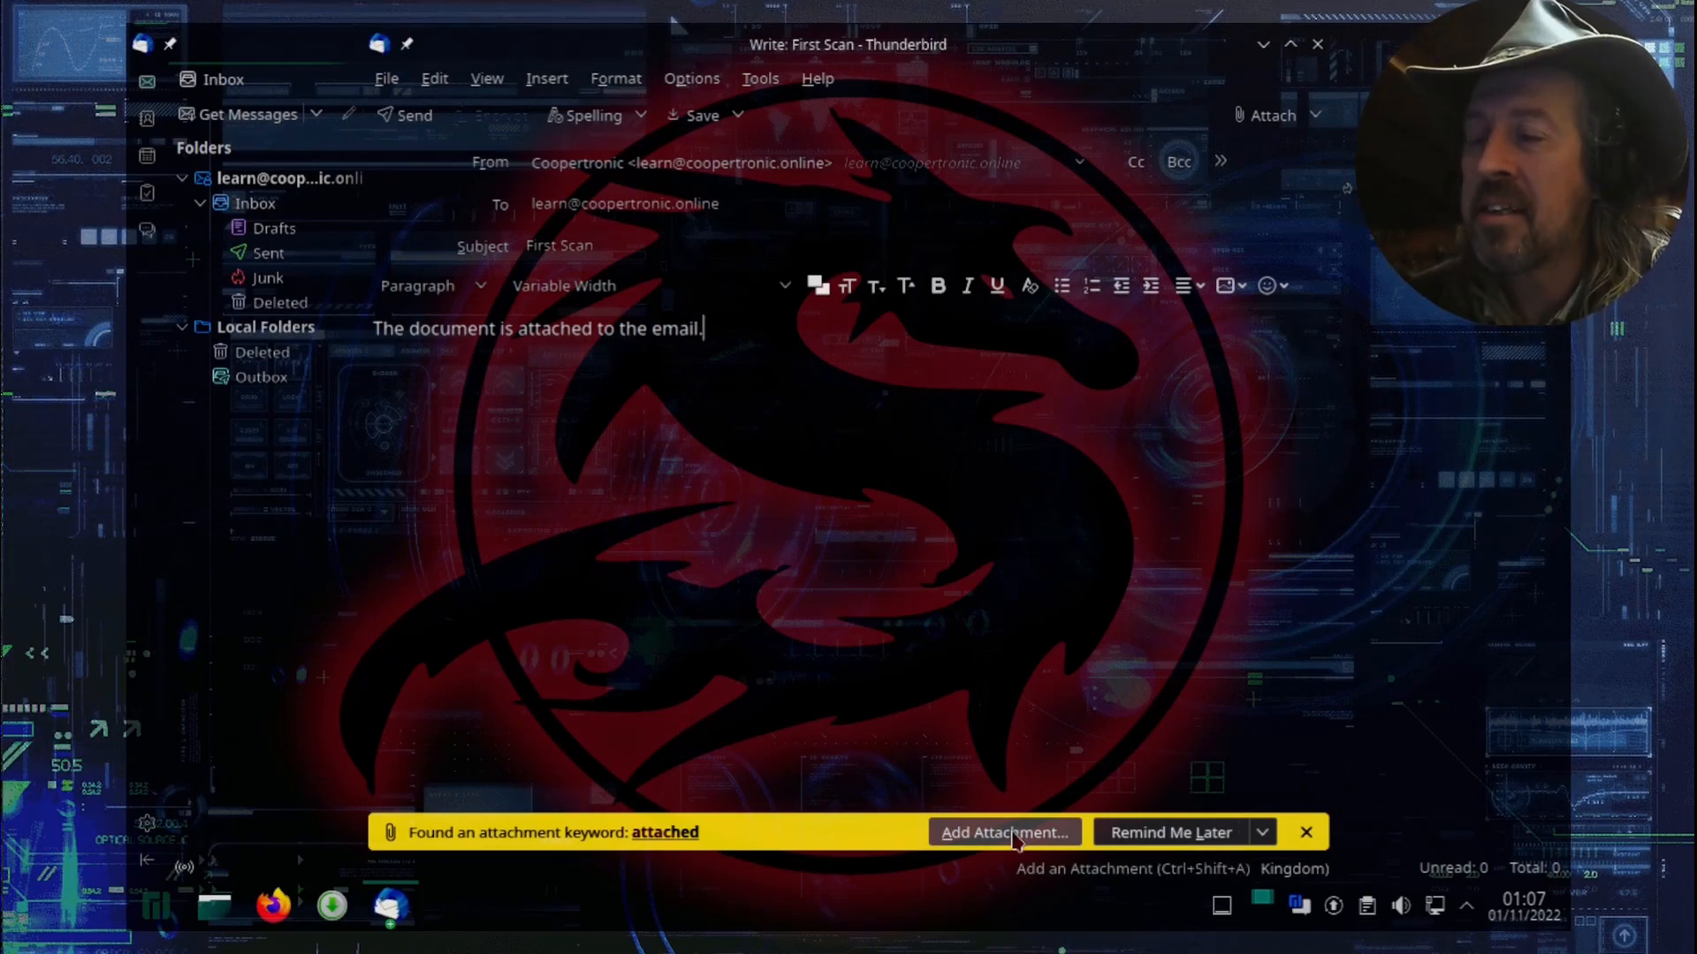
Step: Attach BizCard.pdf from the Scans folder on the Desktop to the email and send it
left_click(1007, 836)
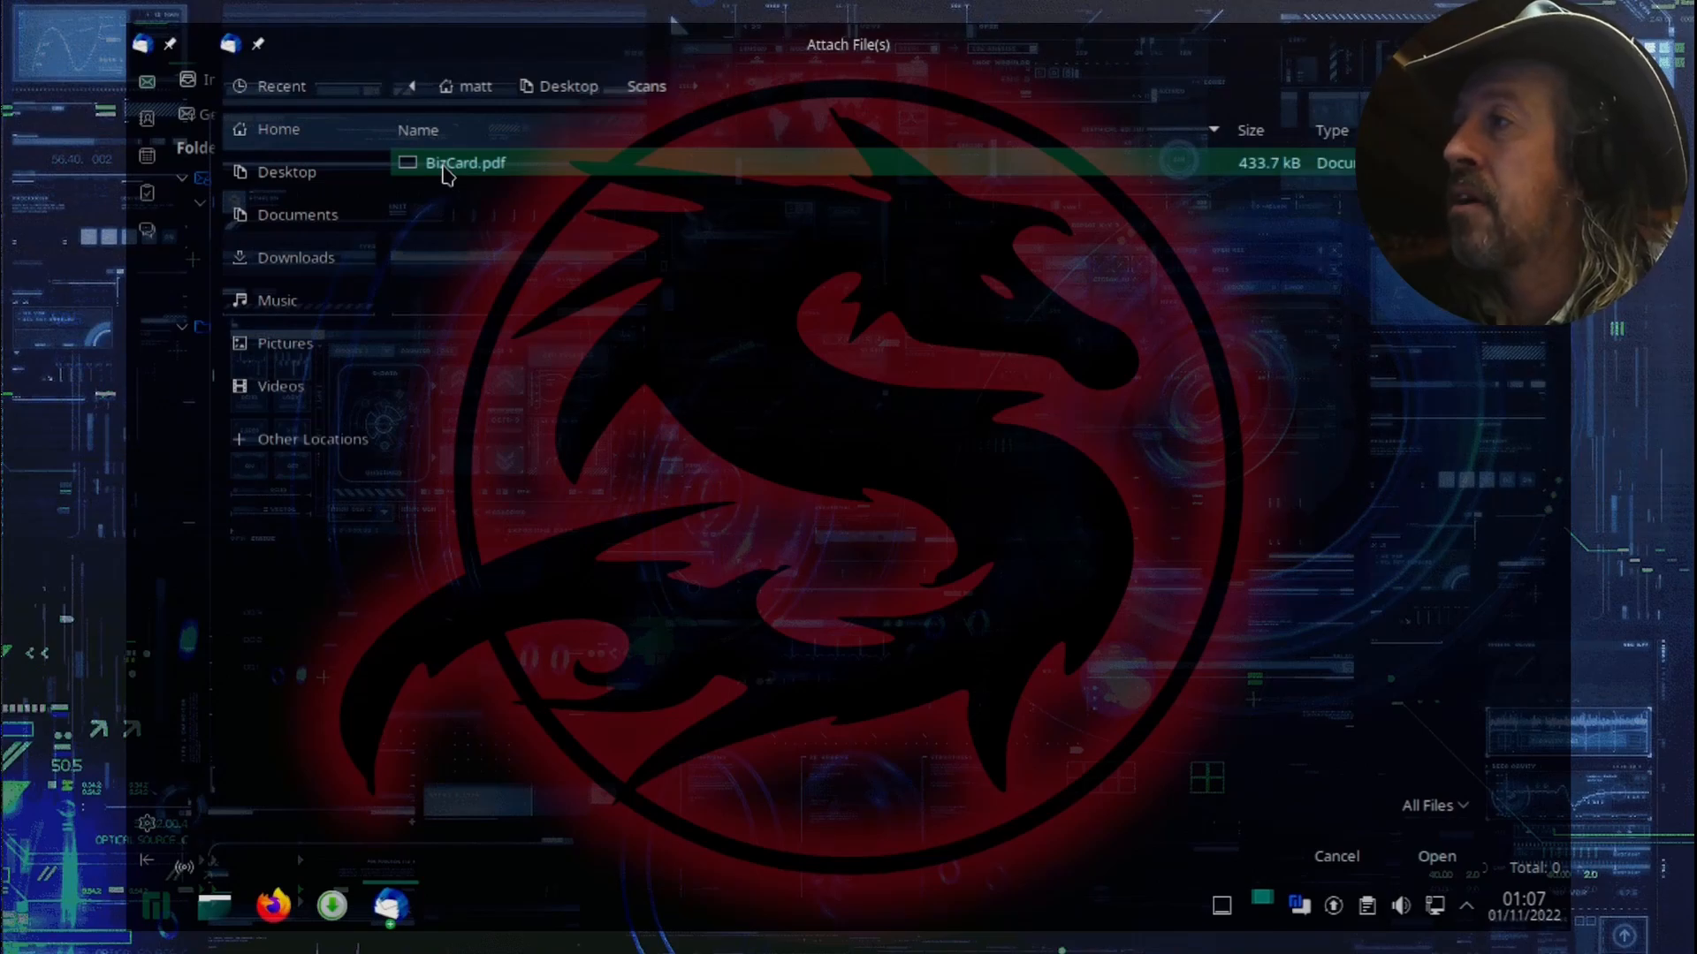
double_click(446, 168)
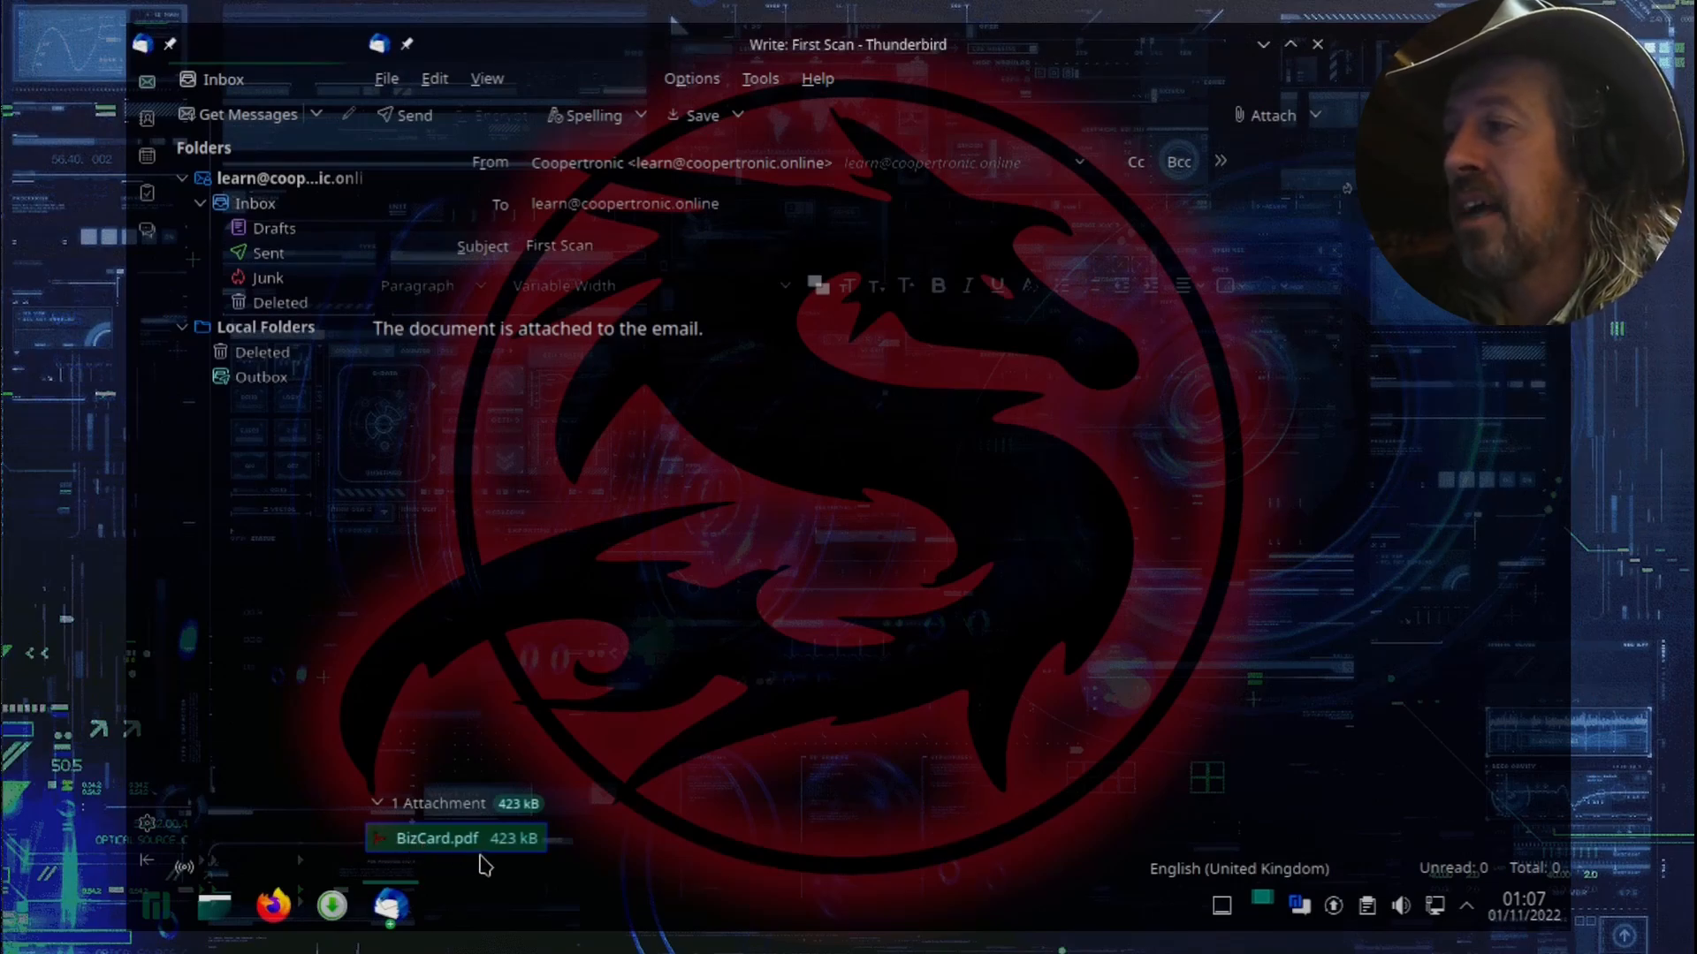
left_click(421, 129)
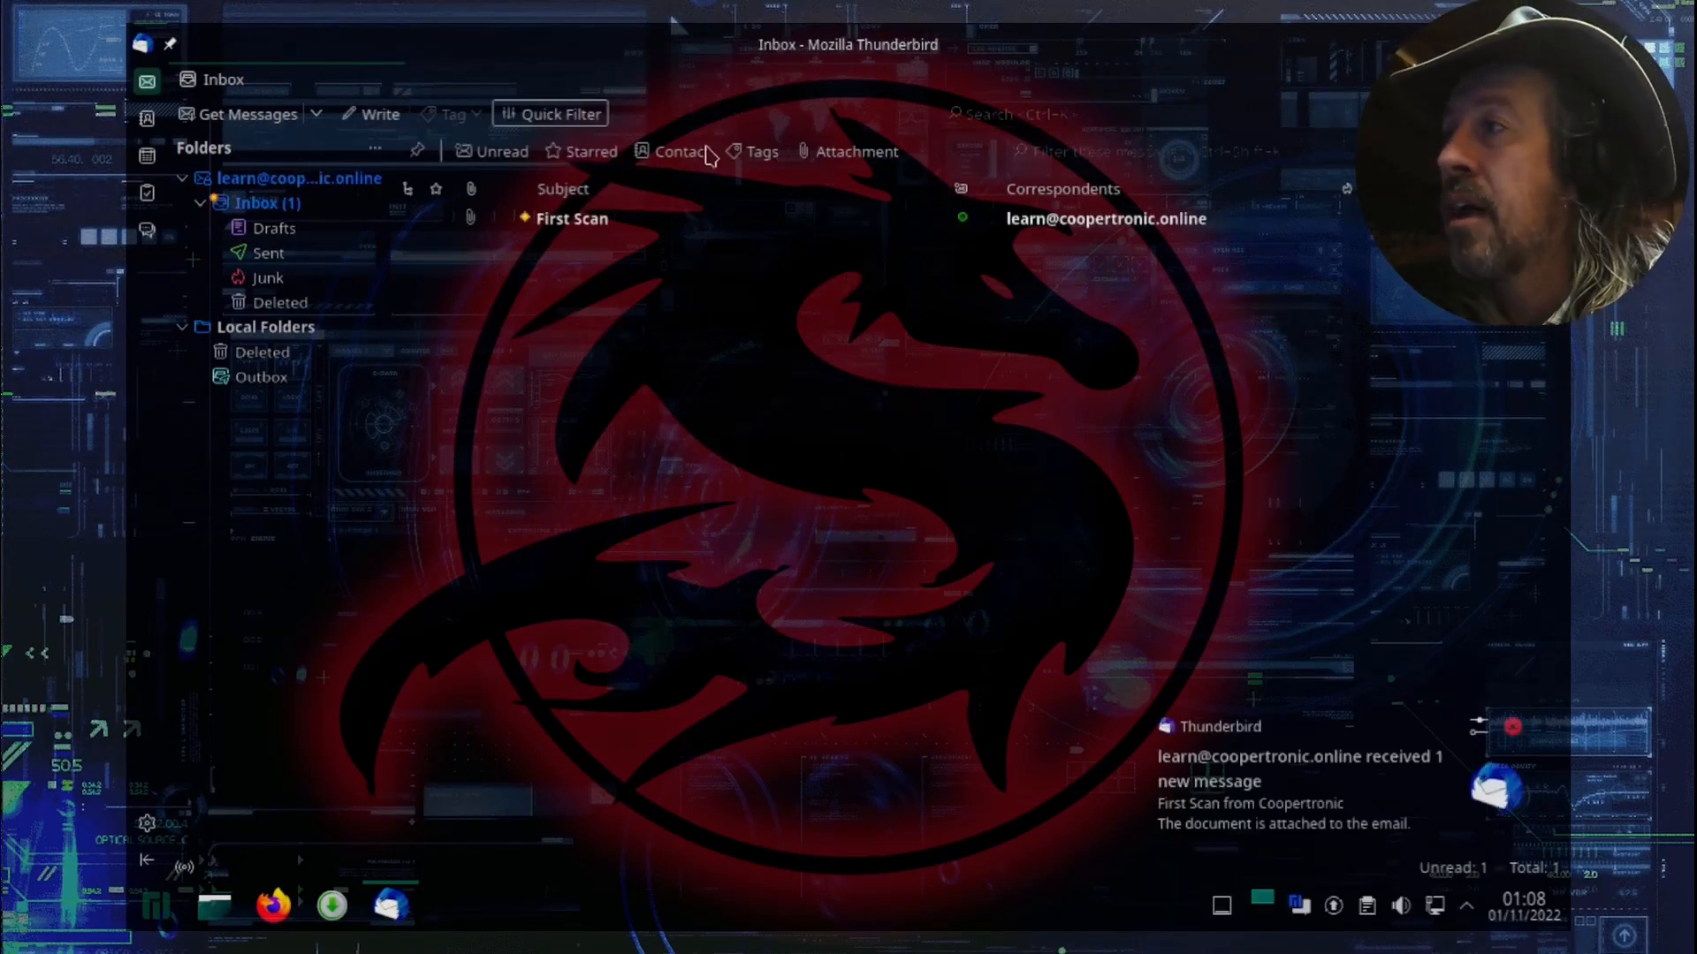
Step: Open the received "First Scan" message and view its BizCard.pdf attachment
double_click(574, 221)
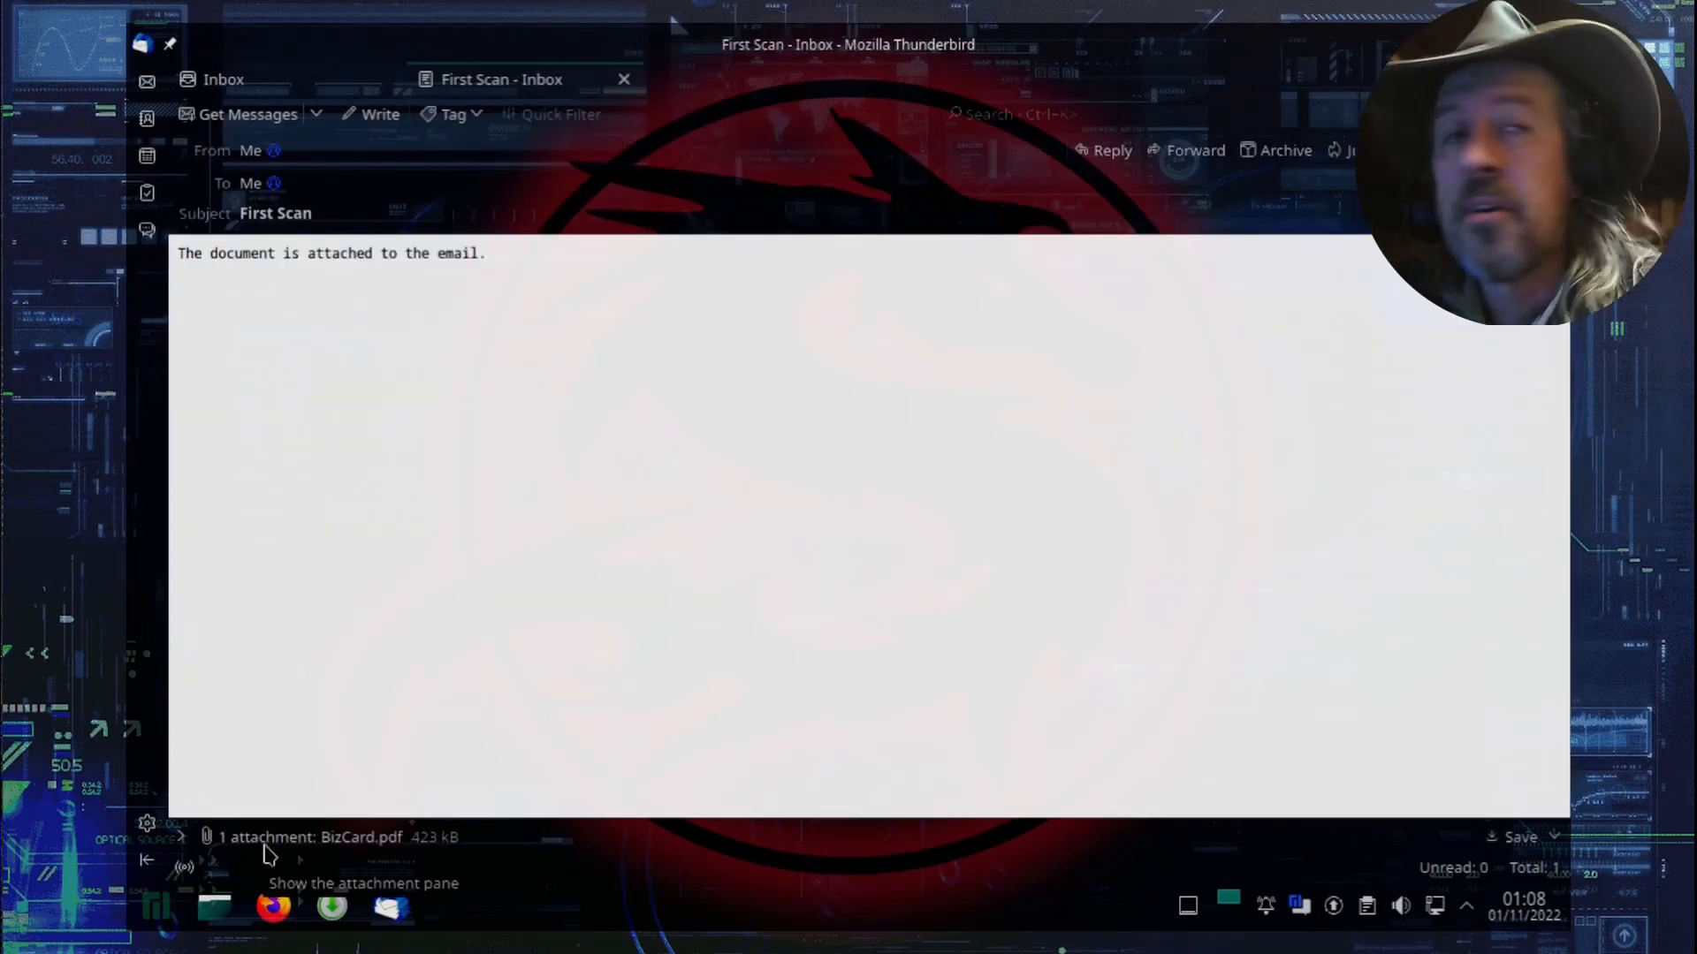
left_click(361, 837)
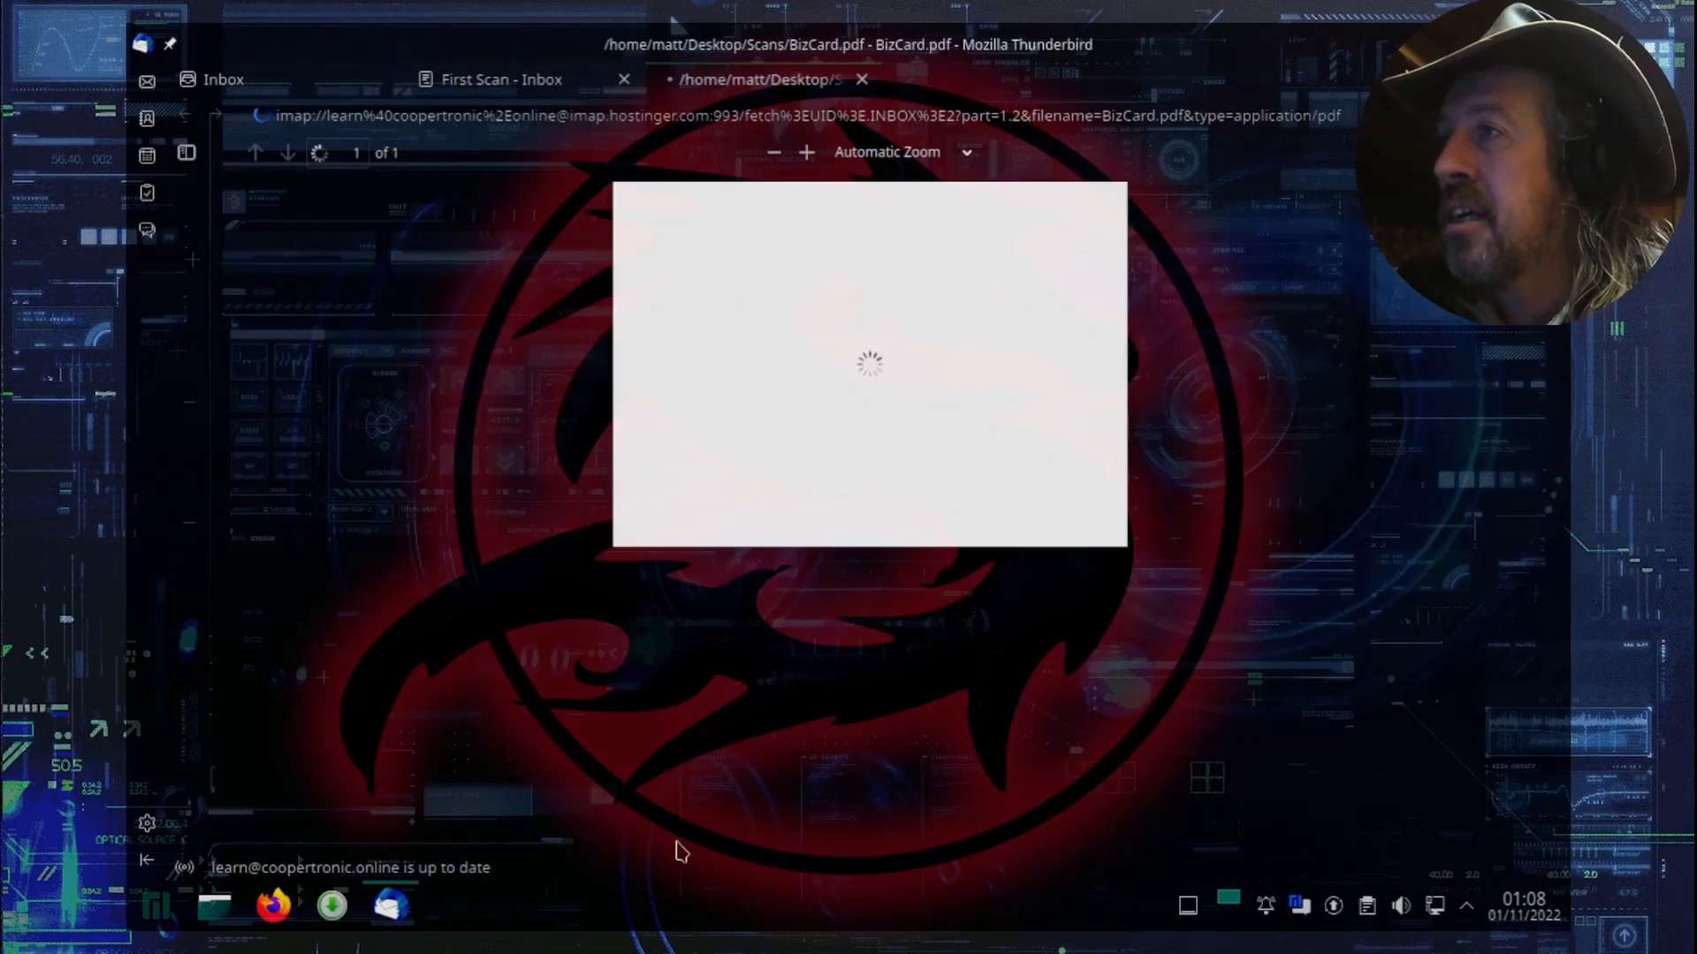